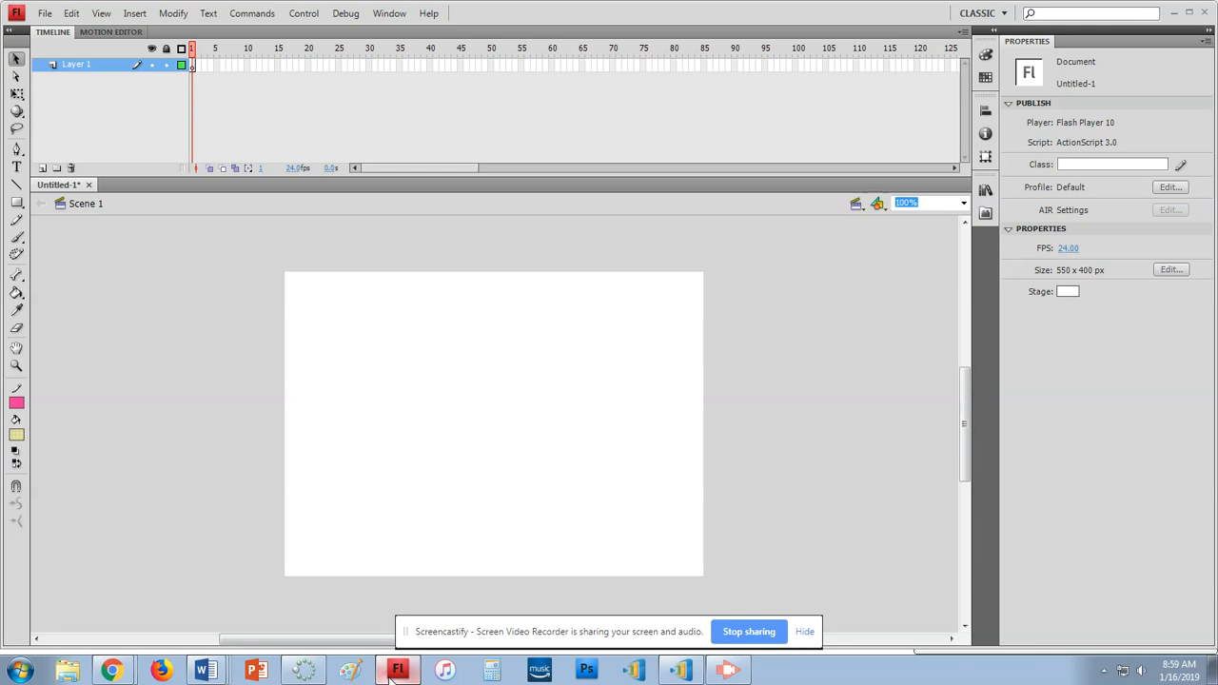
Rename Layer 1 to 'trace' and deselect it to show document properties
double_click(76, 65)
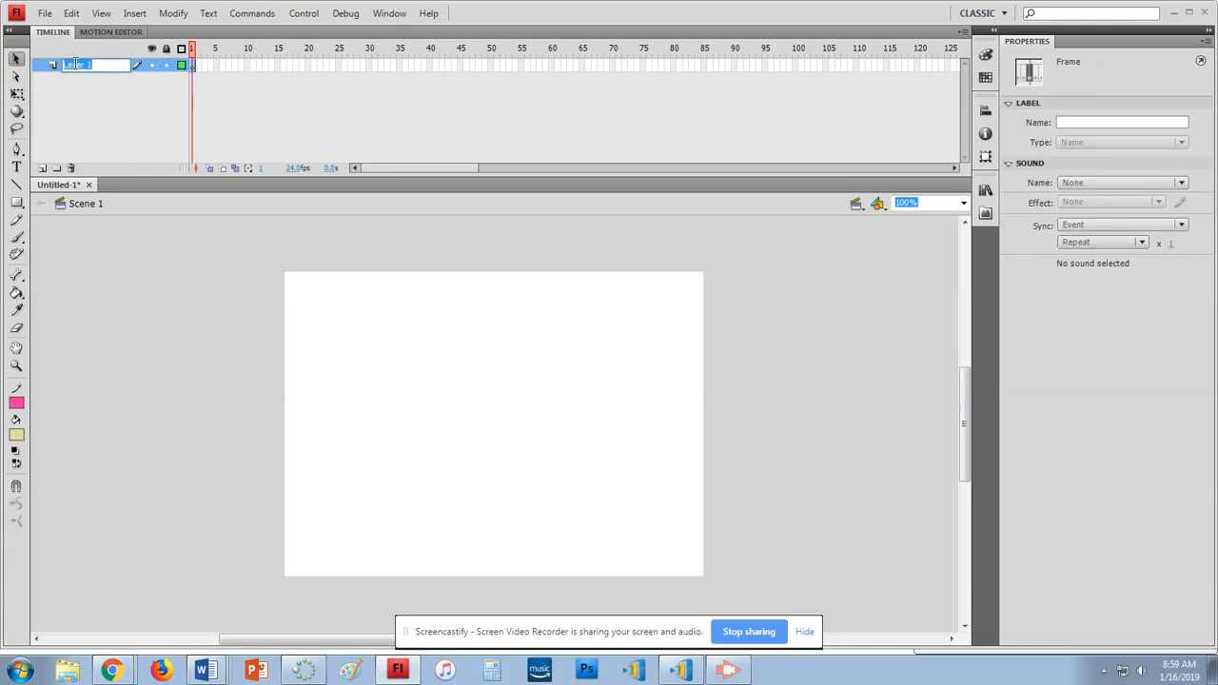
text(trans)
key(Return)
click(266, 318)
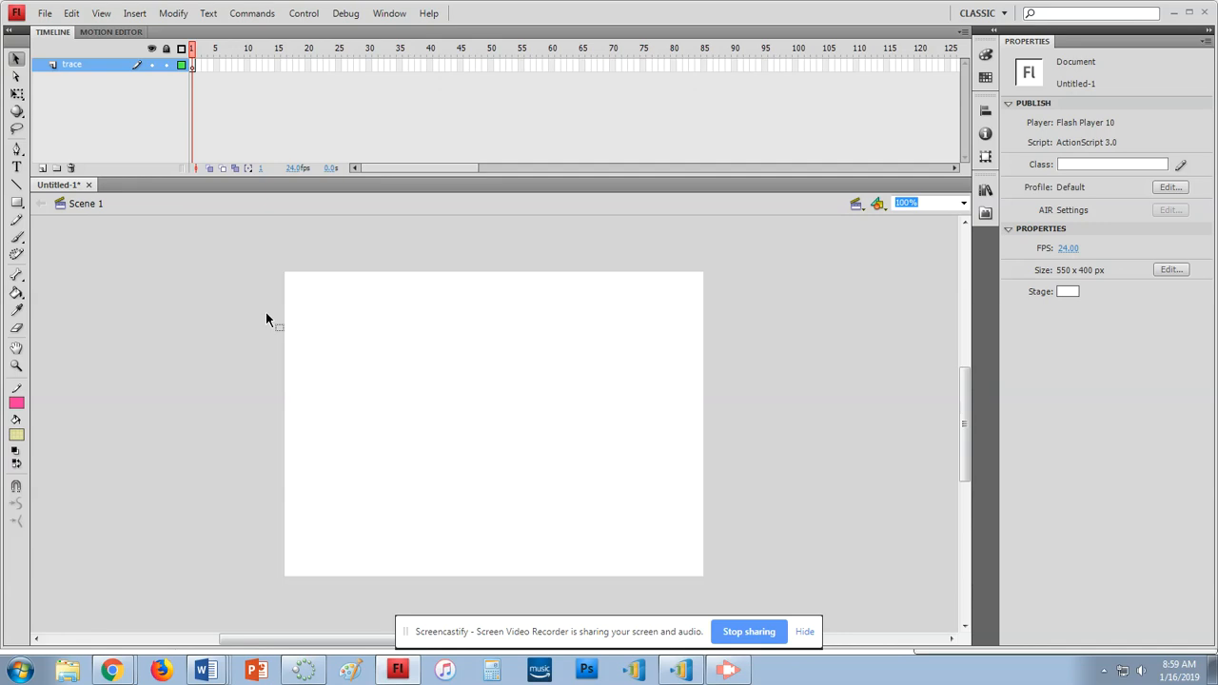
Start File > Import > Import to Stage and browse to the shared S: drive
click(44, 14)
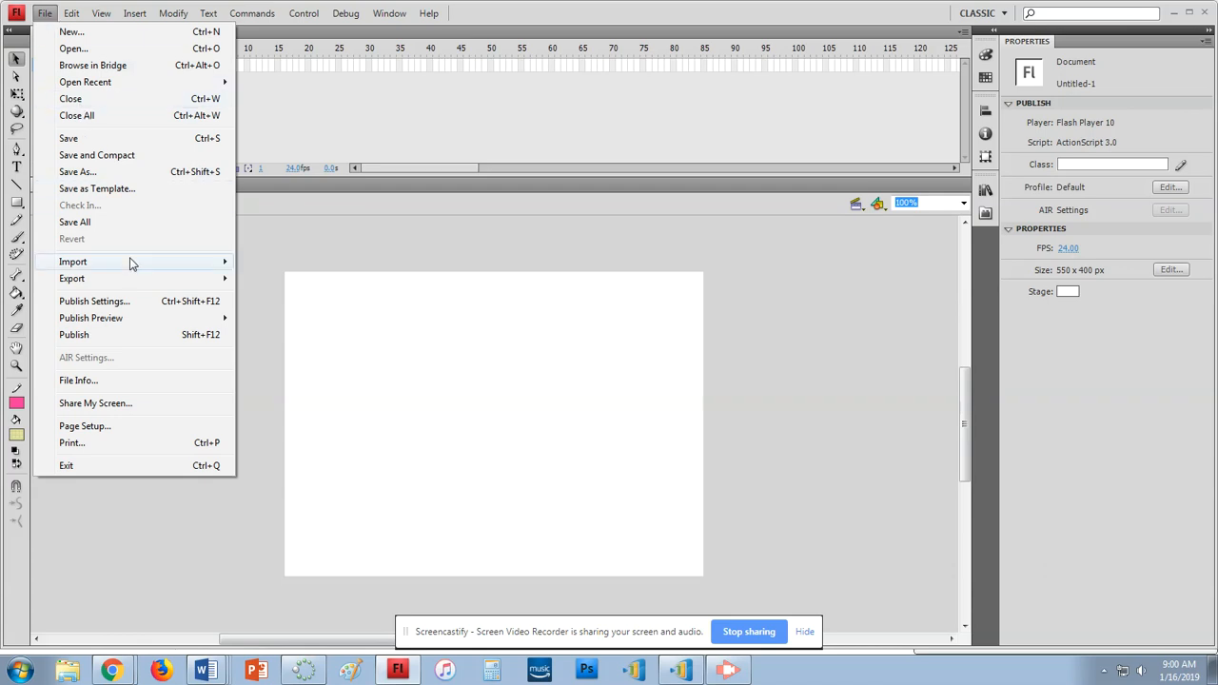
mouse_move(132, 263)
mouse_move(175, 267)
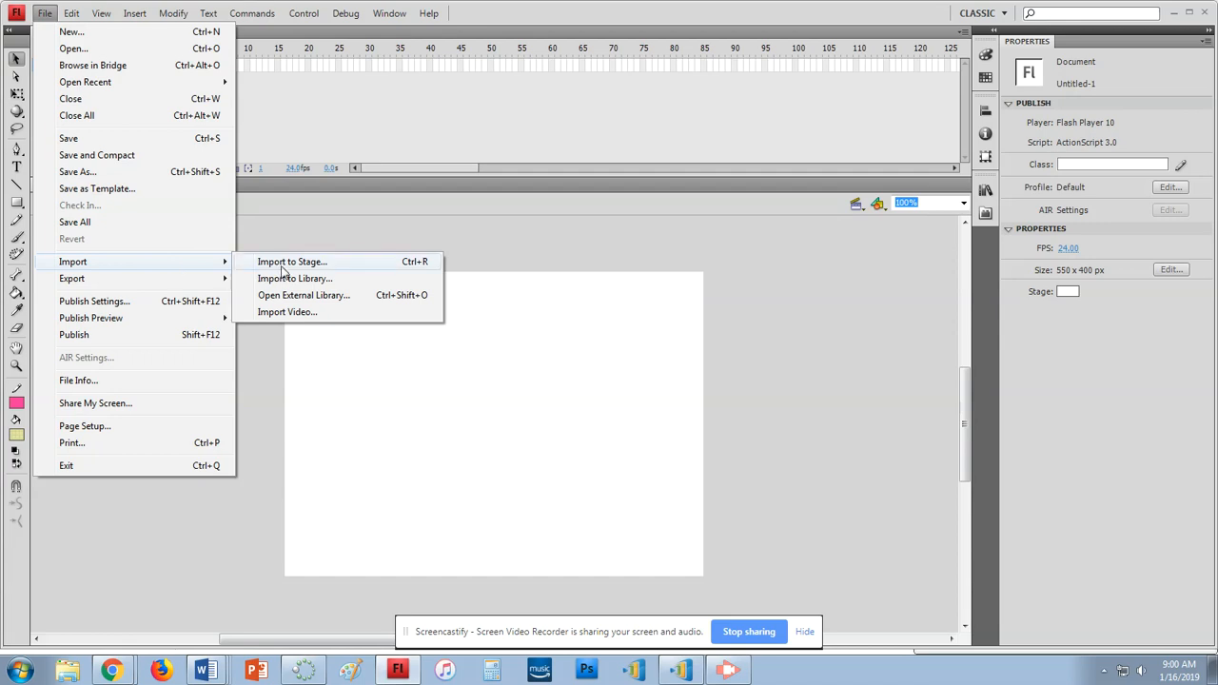
click(281, 264)
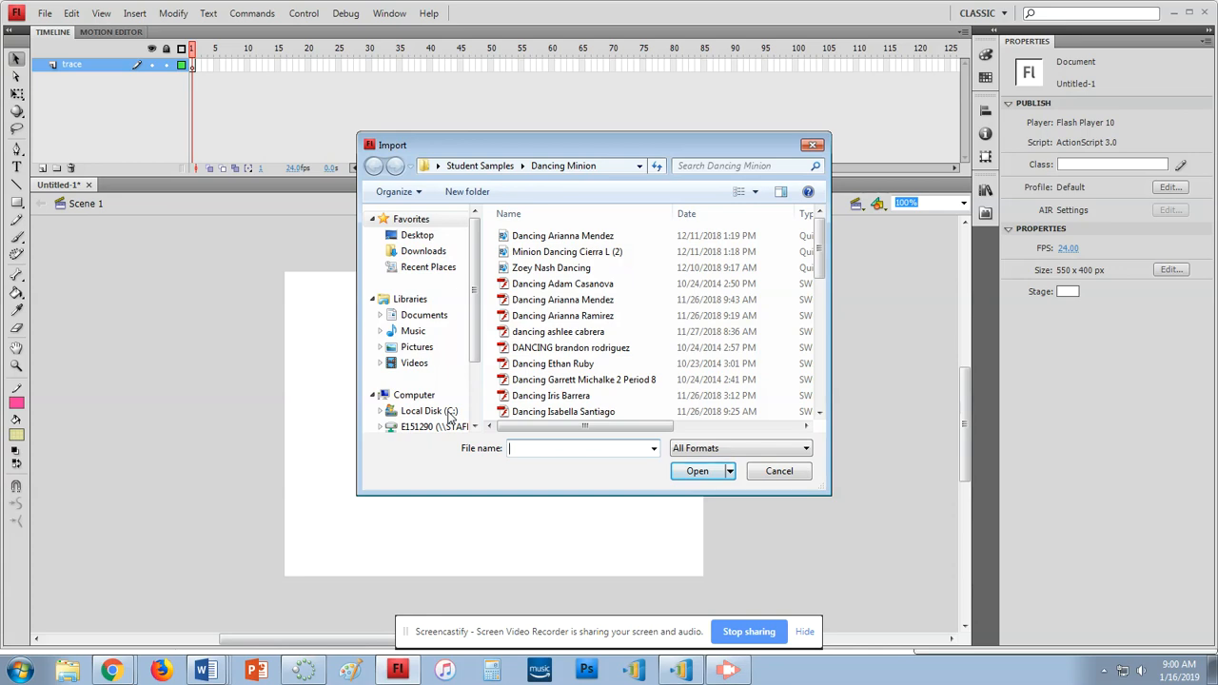
scroll(449, 400, down, 2)
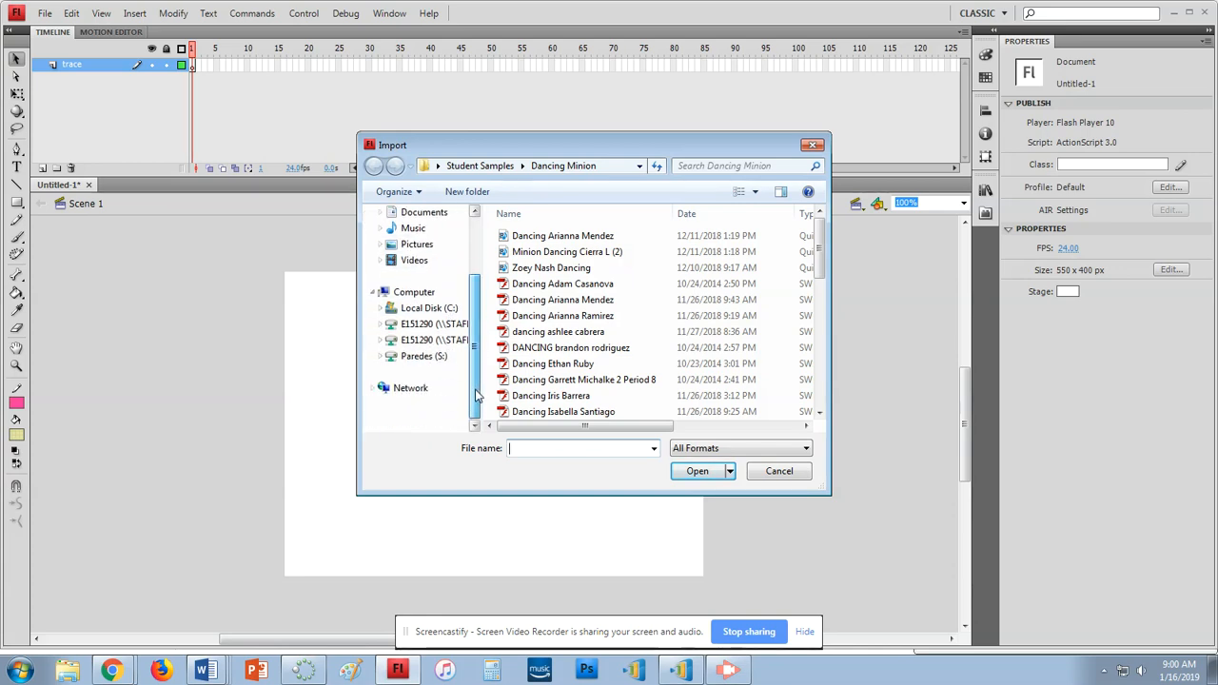
click(444, 387)
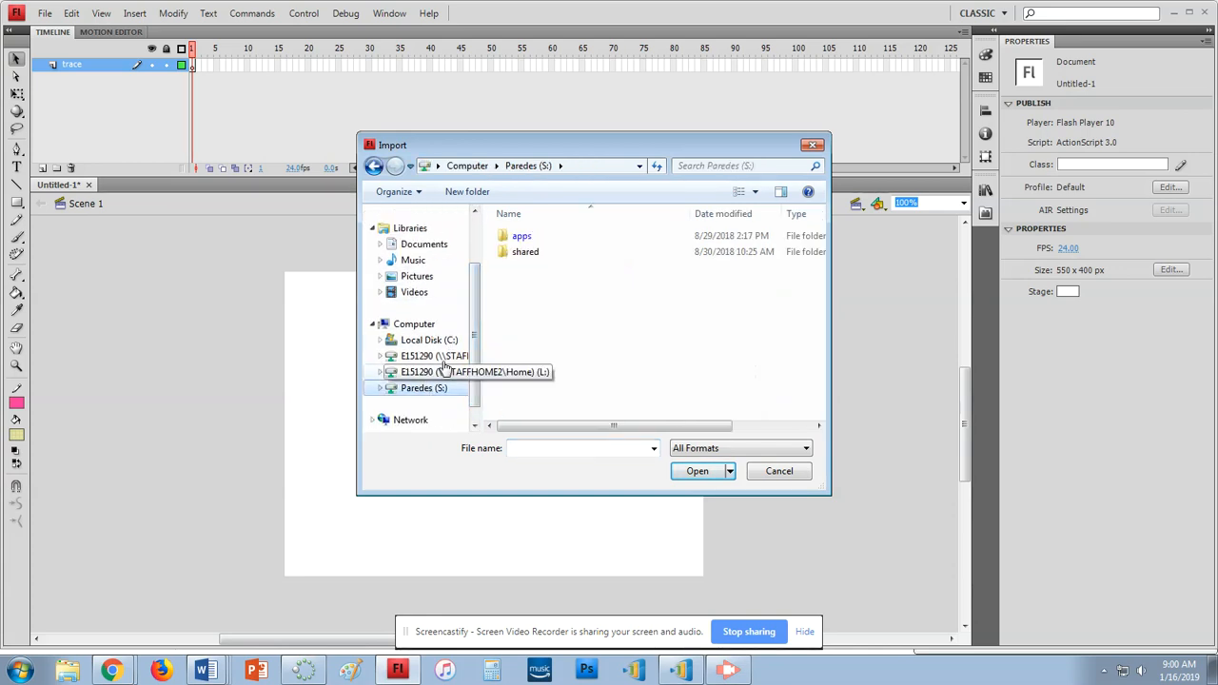
Go through students, class, Links and Videos, Web Design, Dunny folders and import Dunny Outline
double_click(526, 252)
double_click(552, 253)
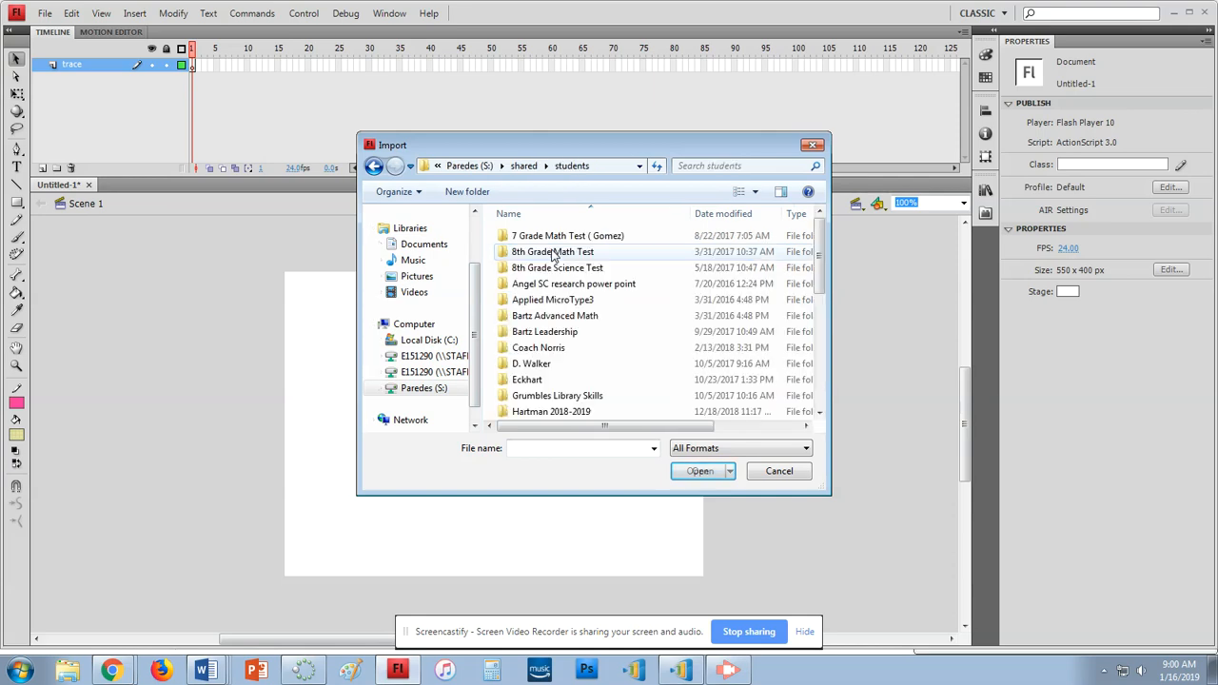
double_click(552, 411)
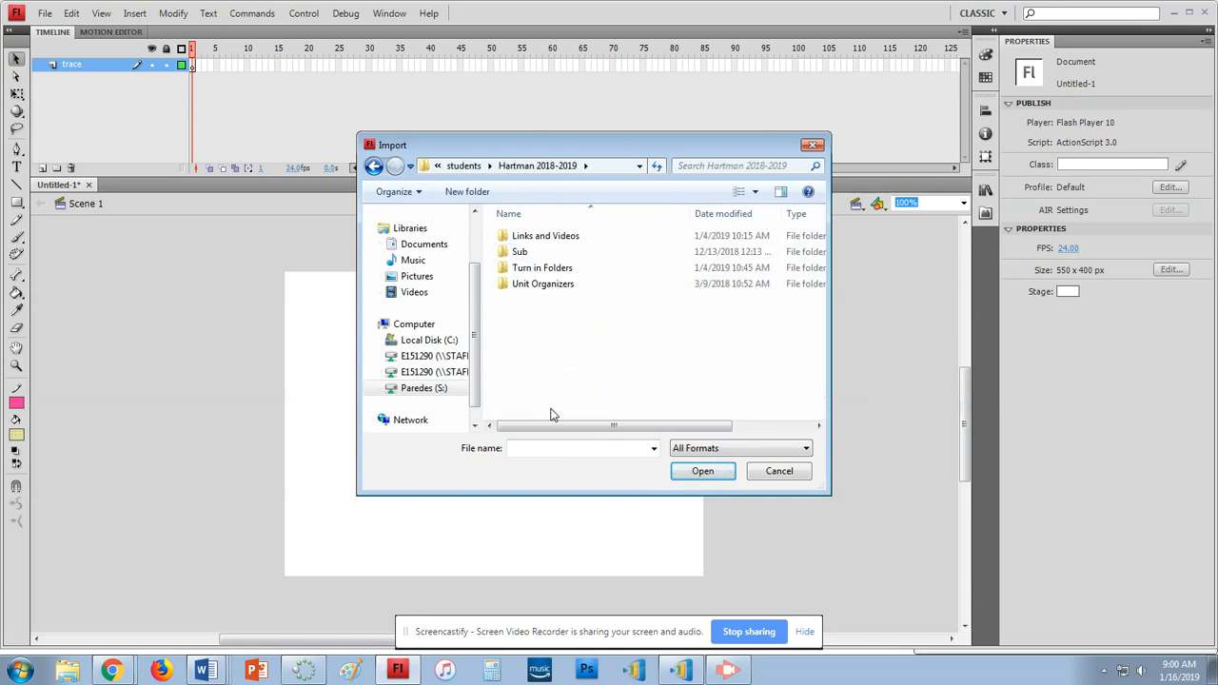
double_click(561, 237)
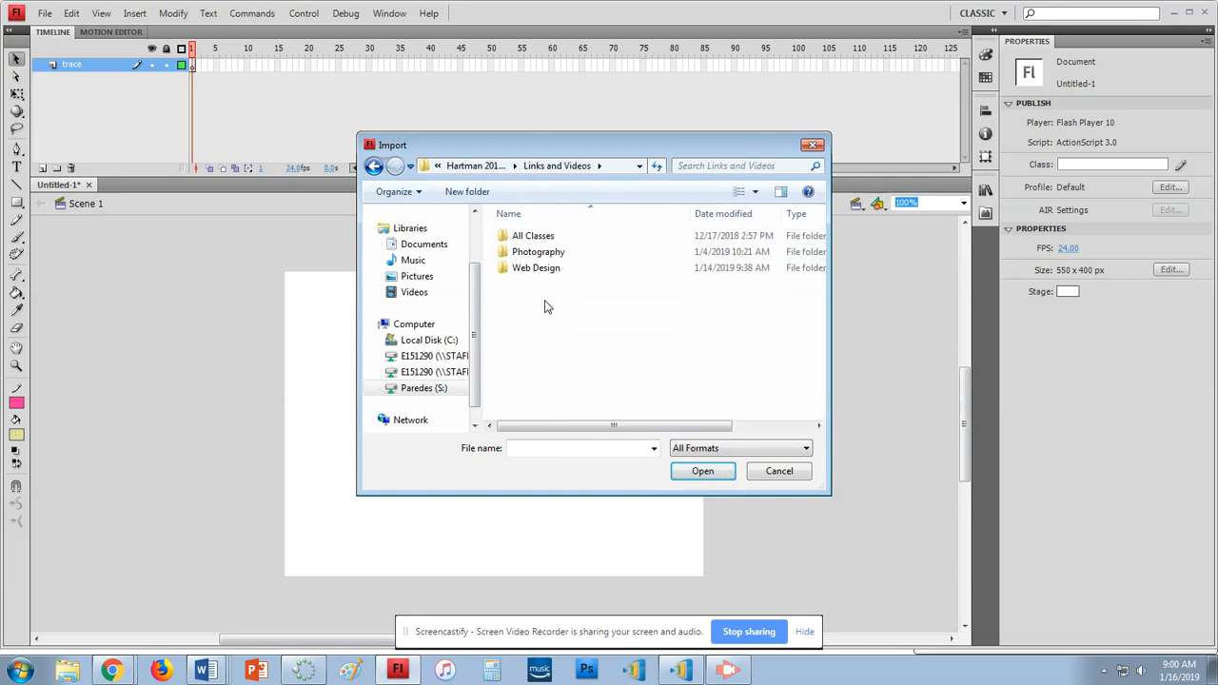
double_click(535, 269)
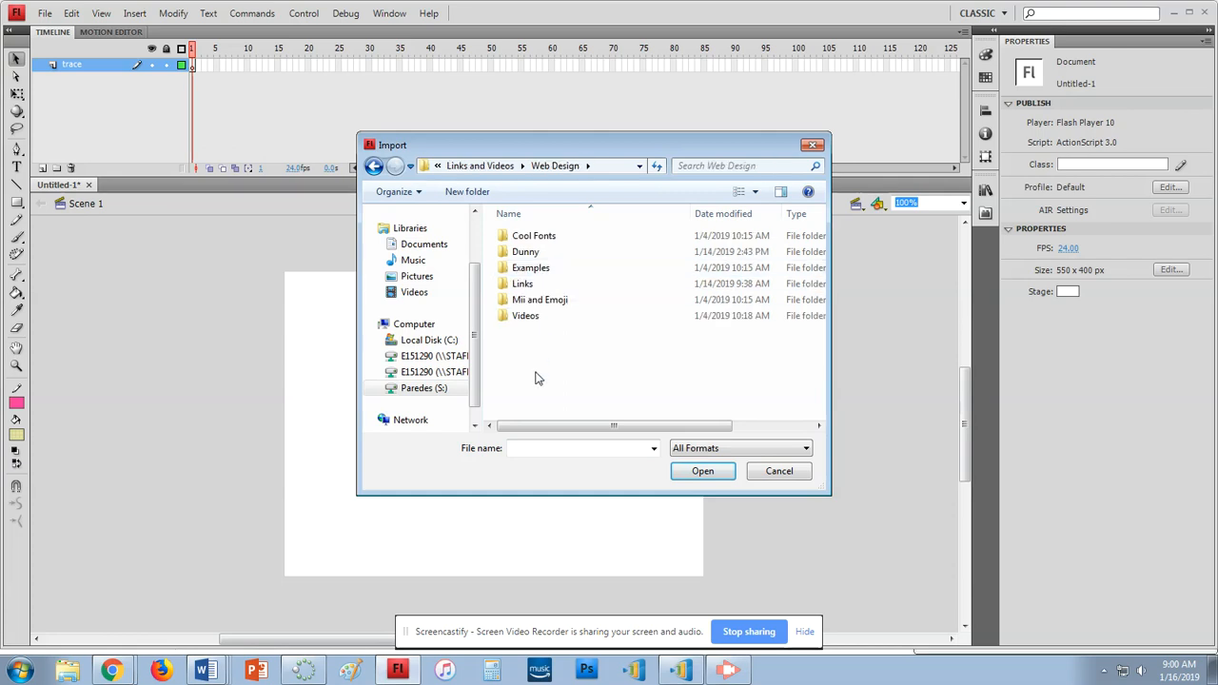
double_click(542, 251)
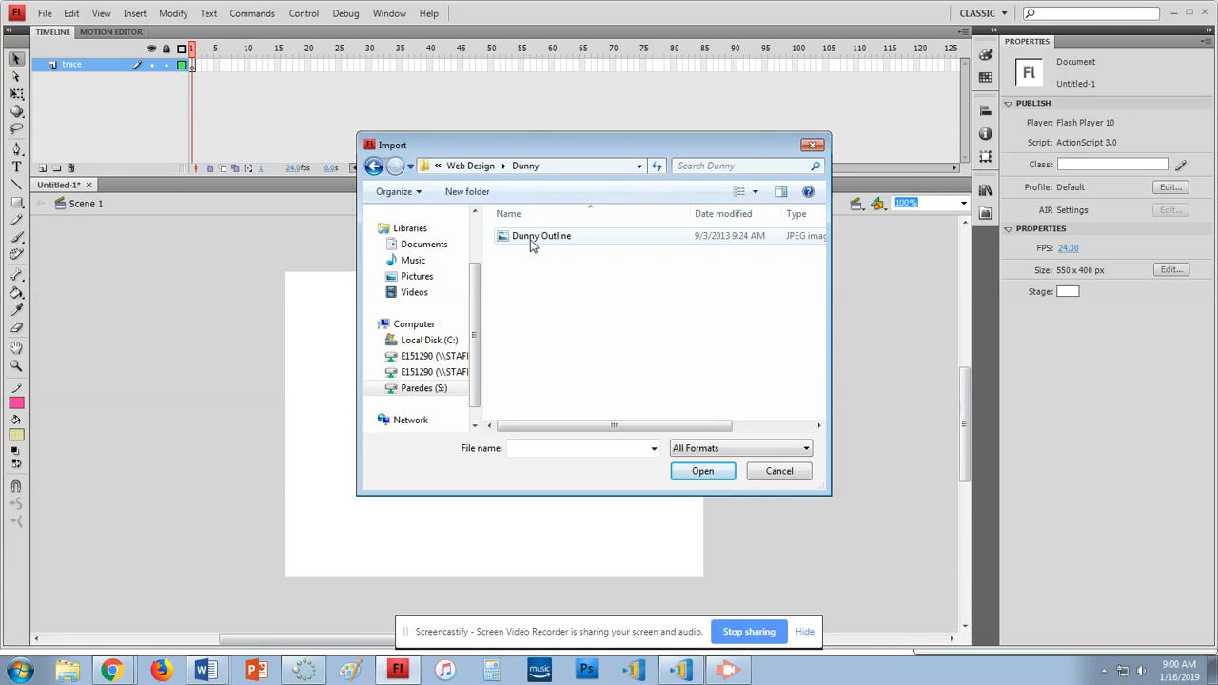
double_click(533, 237)
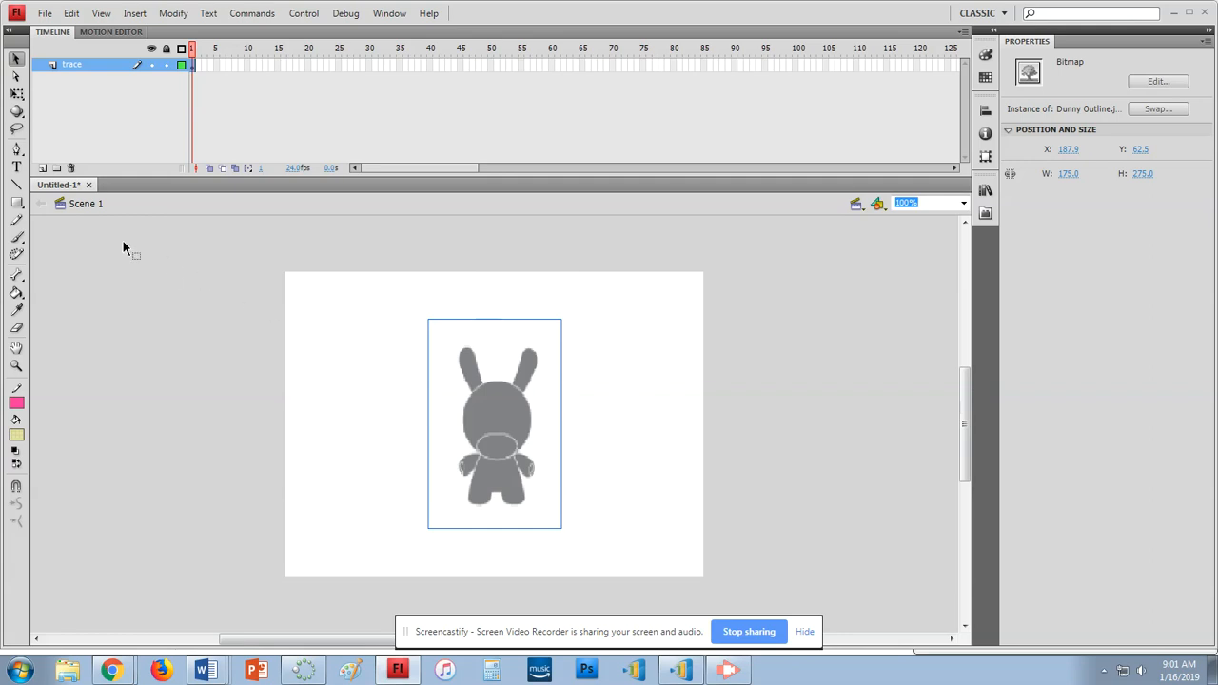
Scale the Dunny bitmap with Free Transform to fill the stage height, then lock trace
click(23, 99)
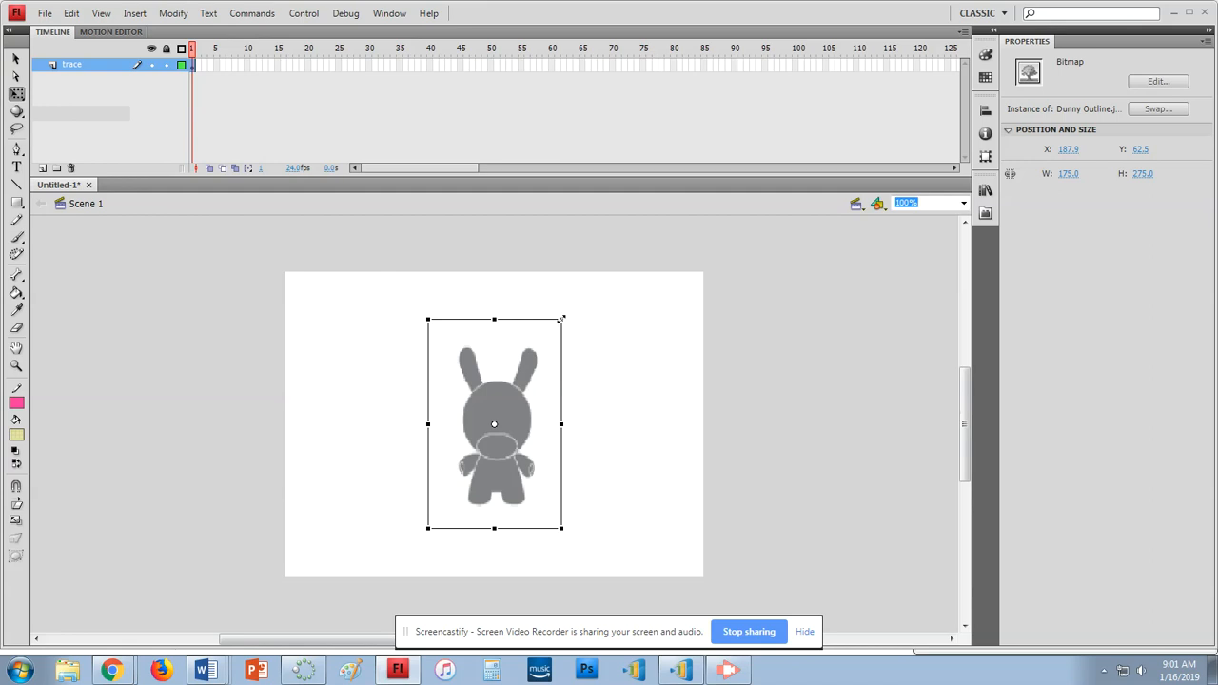
drag(561, 319, 603, 275)
drag(521, 411, 585, 416)
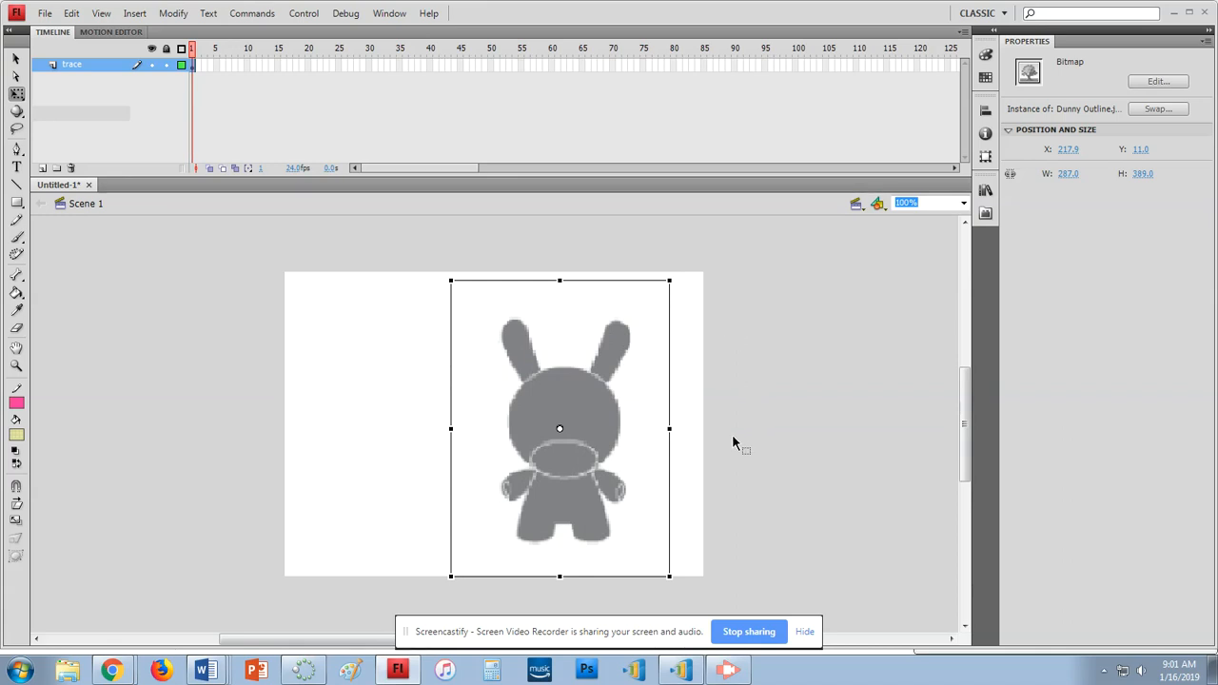
drag(669, 281, 691, 255)
mouse_move(653, 320)
mouse_down()
mouse_move(685, 332)
mouse_move(666, 329)
mouse_up()
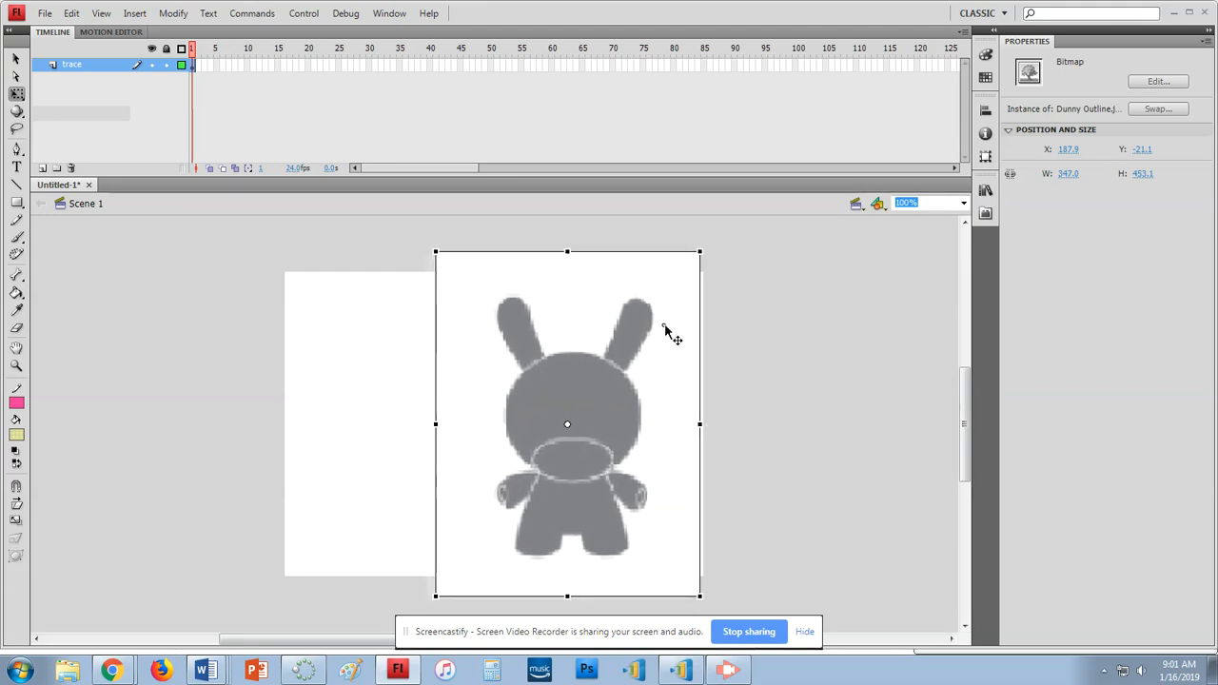
drag(697, 253, 679, 272)
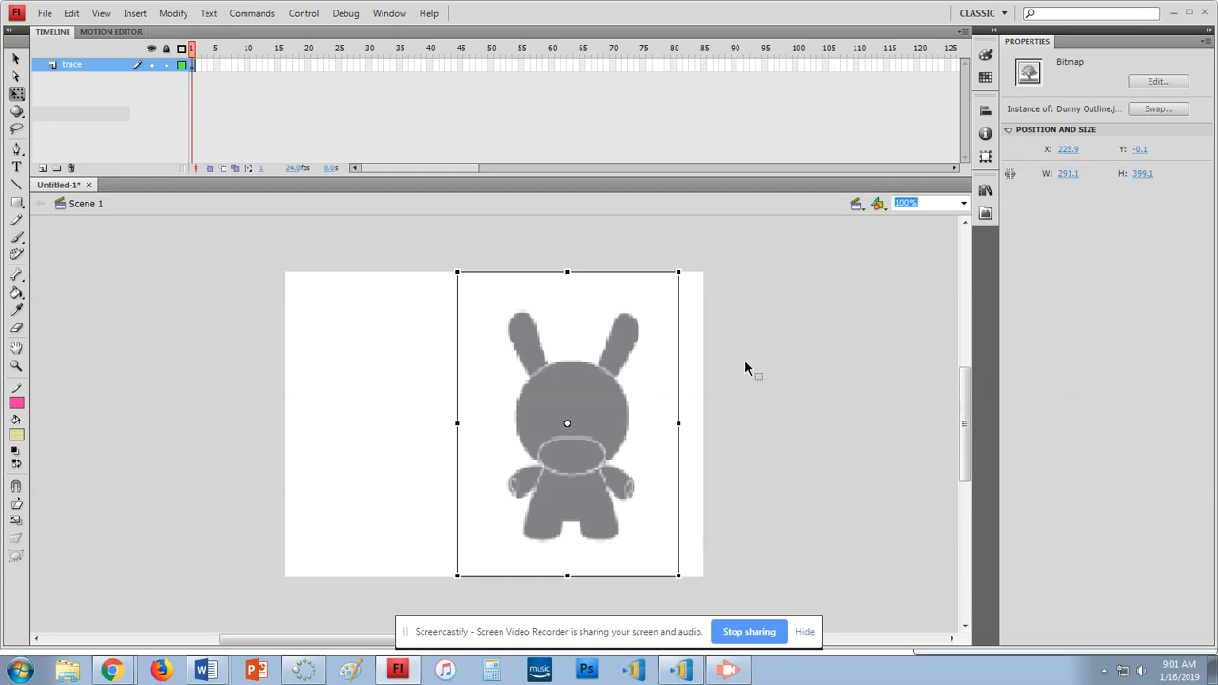
click(166, 64)
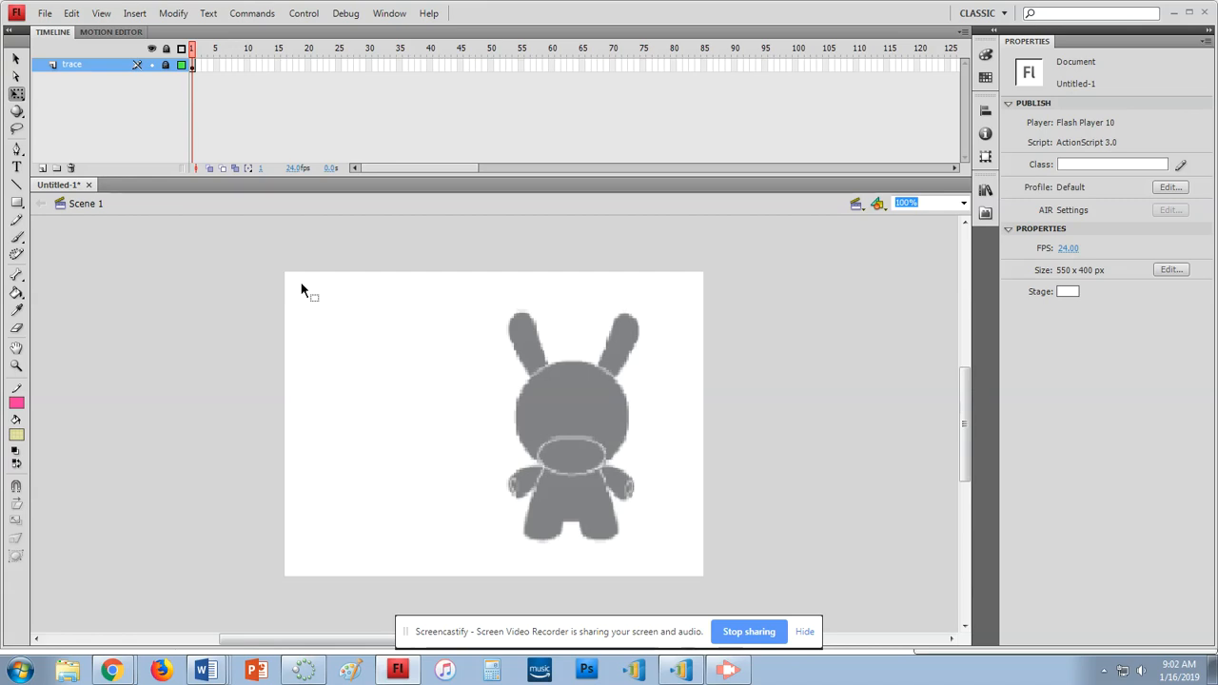
Add a new layer named 'body' above trace and set the stroke colour to black
click(42, 168)
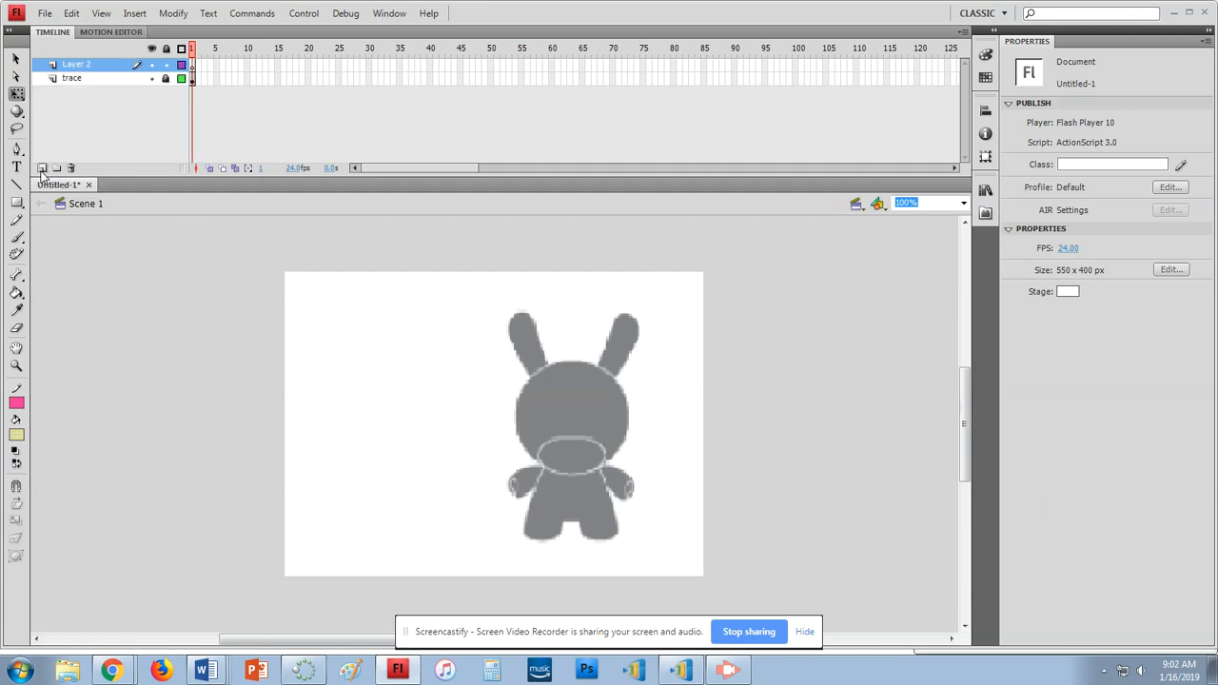
double_click(78, 65)
text(body)
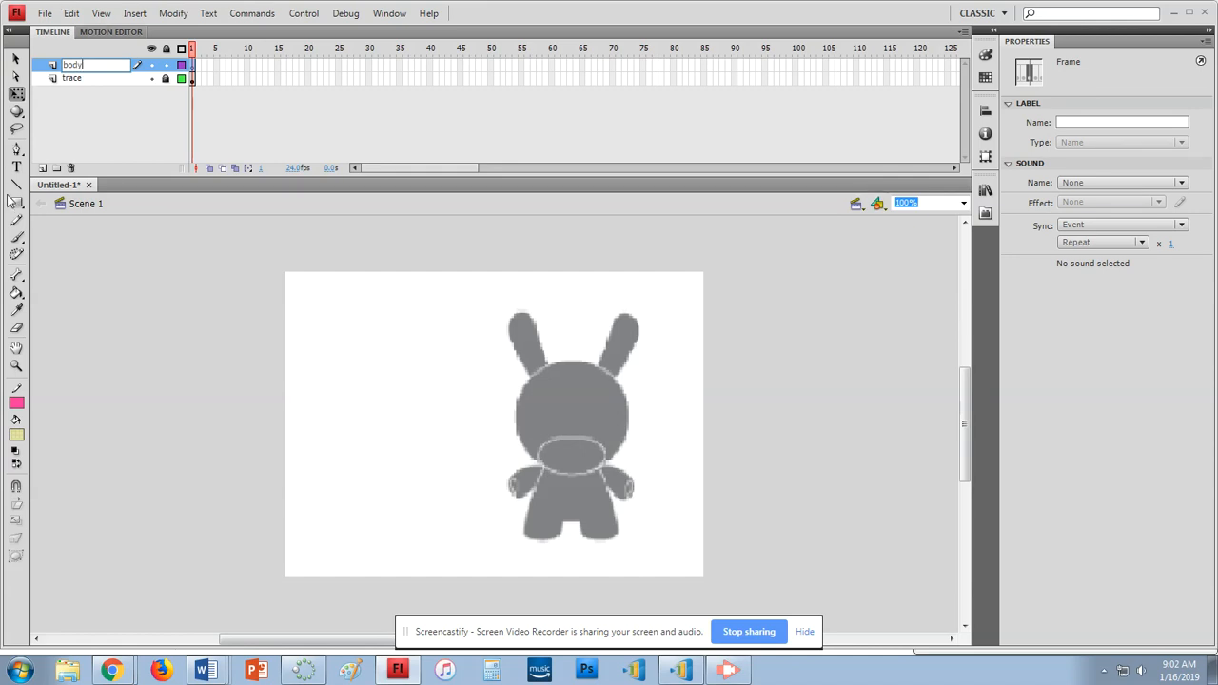
click(18, 405)
click(31, 432)
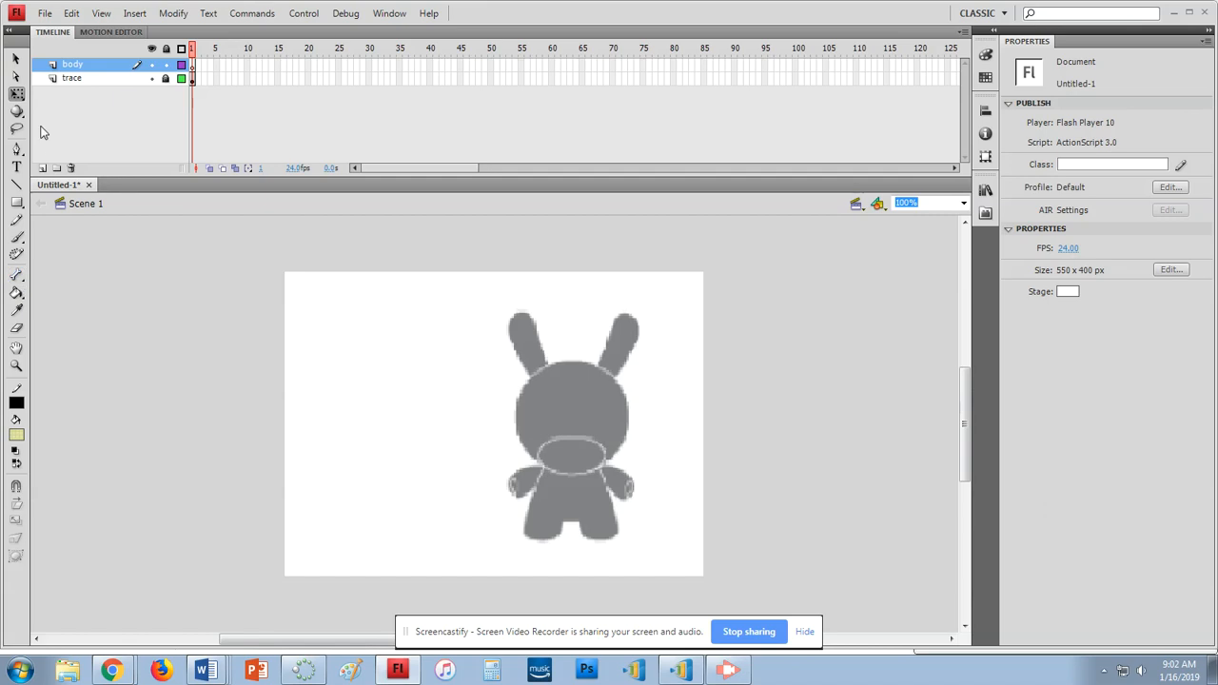
Trace the left ear with two lines and bend them into its rounded shape
click(17, 187)
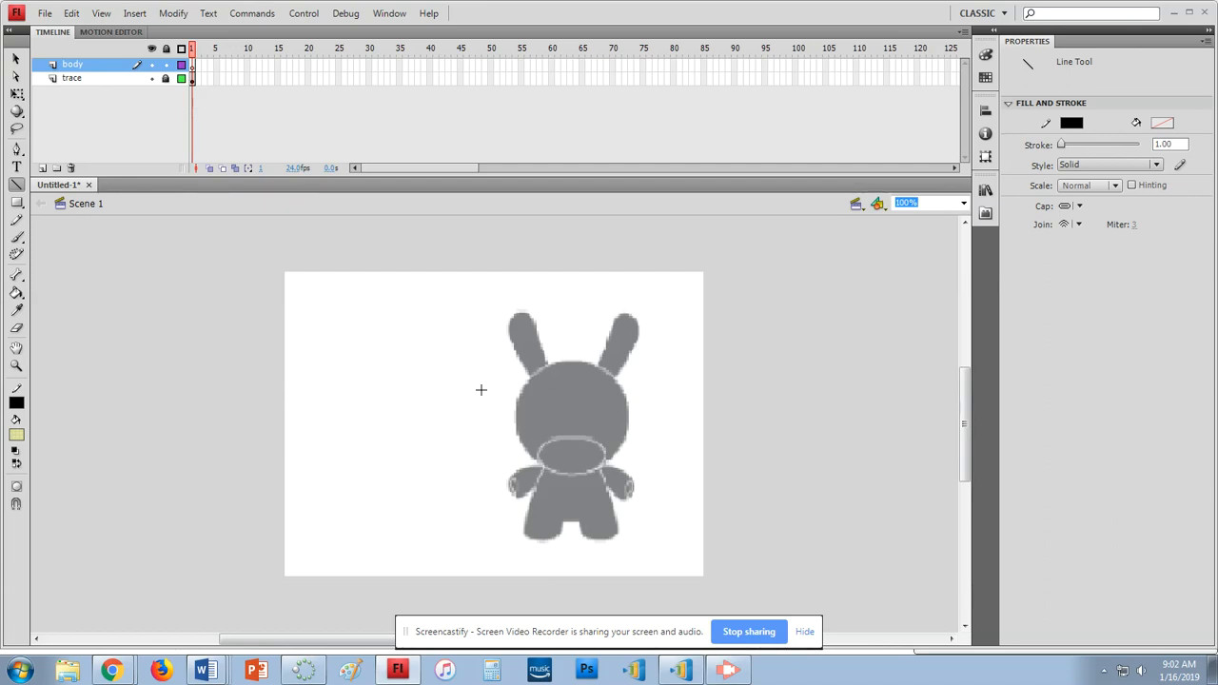
drag(549, 365, 531, 319)
mouse_move(511, 333)
mouse_down()
mouse_move(529, 379)
mouse_move(549, 367)
mouse_up()
click(16, 61)
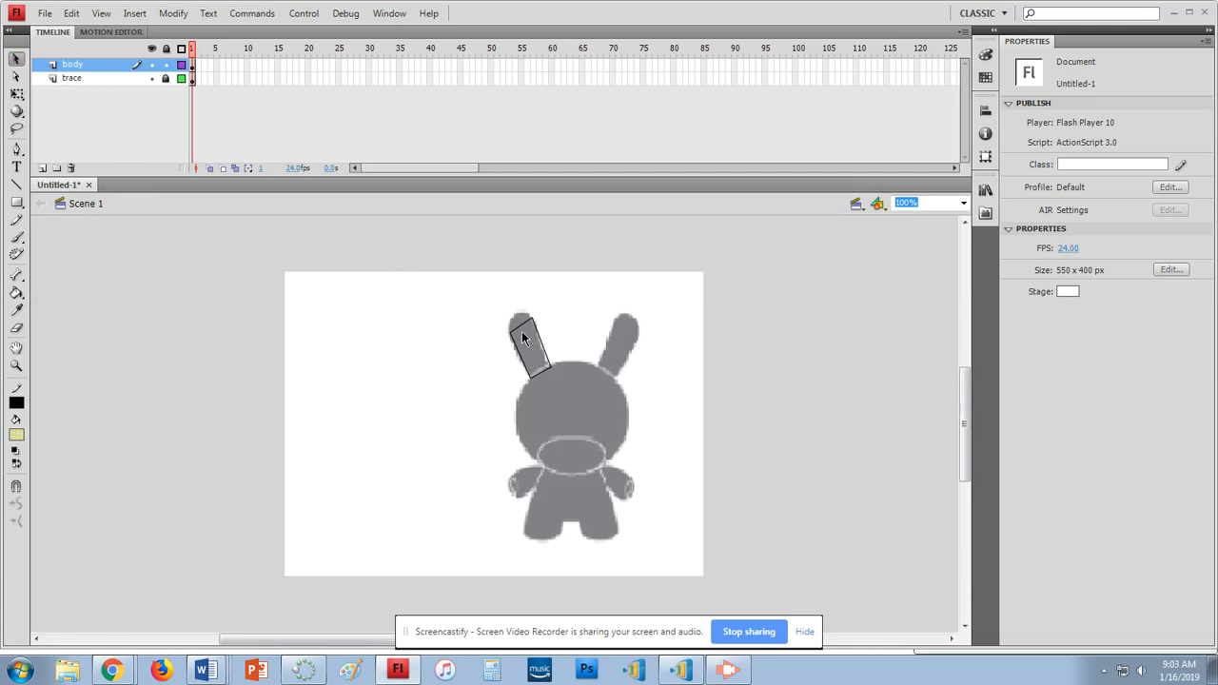
drag(520, 321, 515, 317)
drag(536, 346, 544, 343)
Draw the right ear's edge and curve it to match the ear
click(17, 184)
mouse_move(597, 369)
mouse_down()
mouse_move(616, 316)
mouse_move(639, 339)
mouse_move(617, 376)
mouse_up()
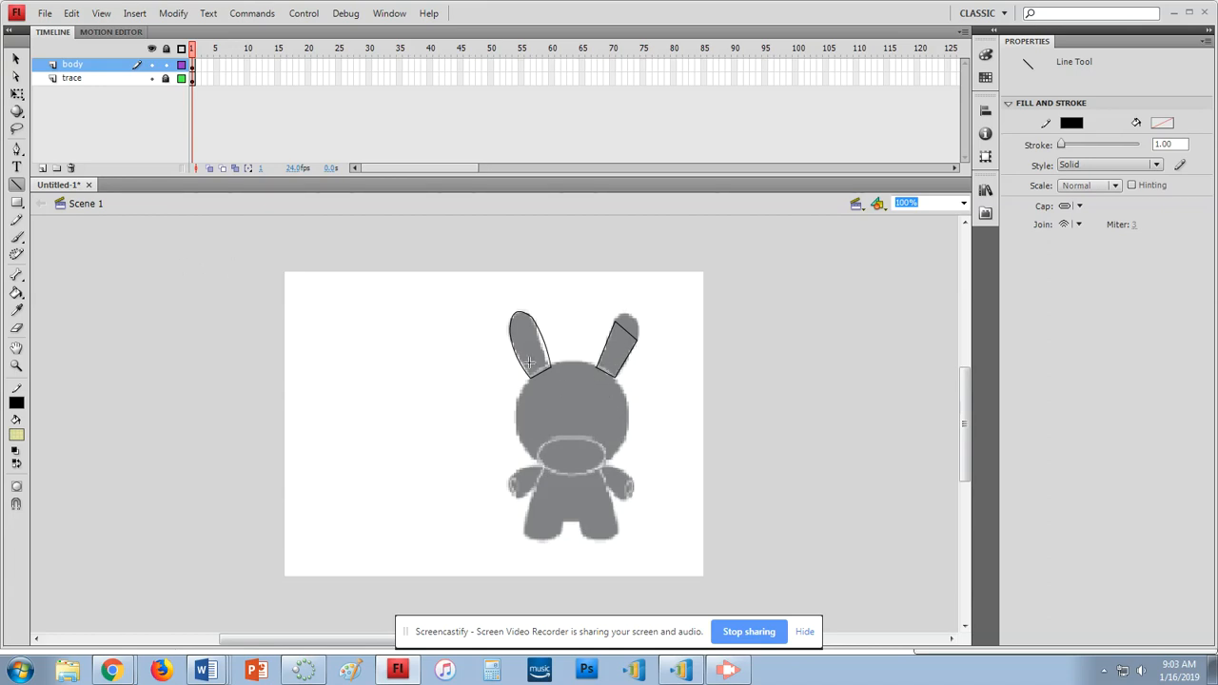
click(16, 58)
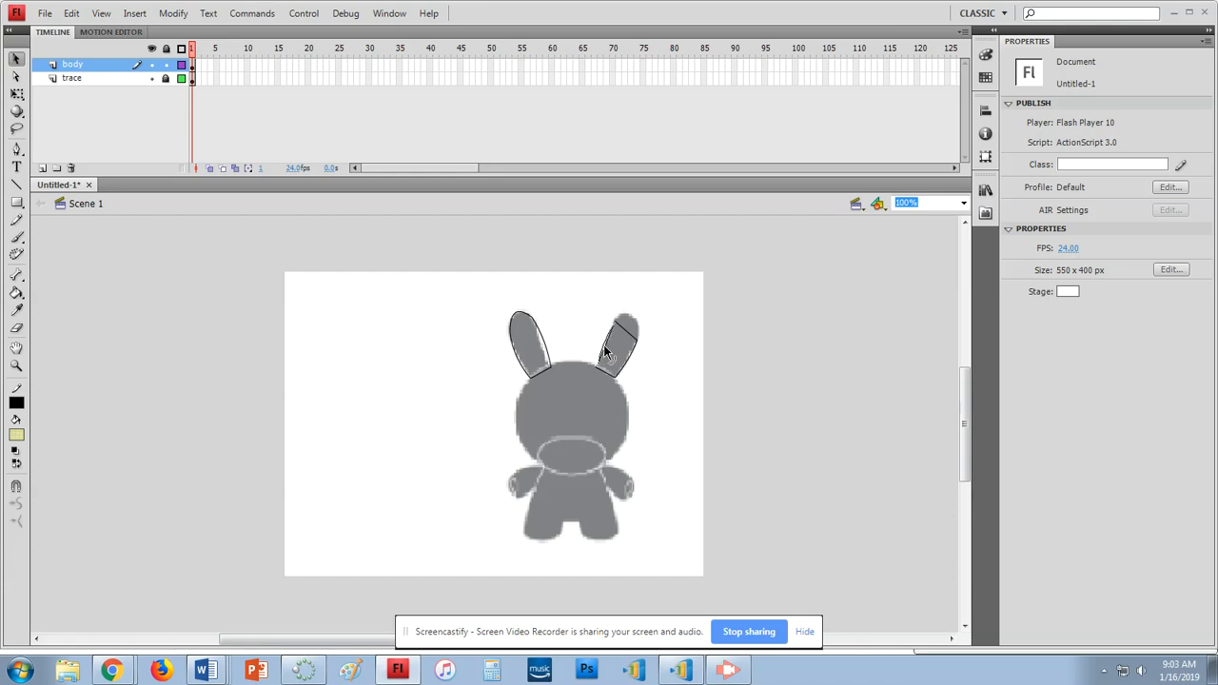
drag(604, 346, 603, 346)
At 200% zoom, draw straight lines for the body's sides, right foot and top edge
key(n)
mouse_move(544, 465)
mouse_down()
mouse_move(521, 536)
mouse_move(562, 536)
mouse_move(578, 520)
mouse_move(583, 538)
mouse_up()
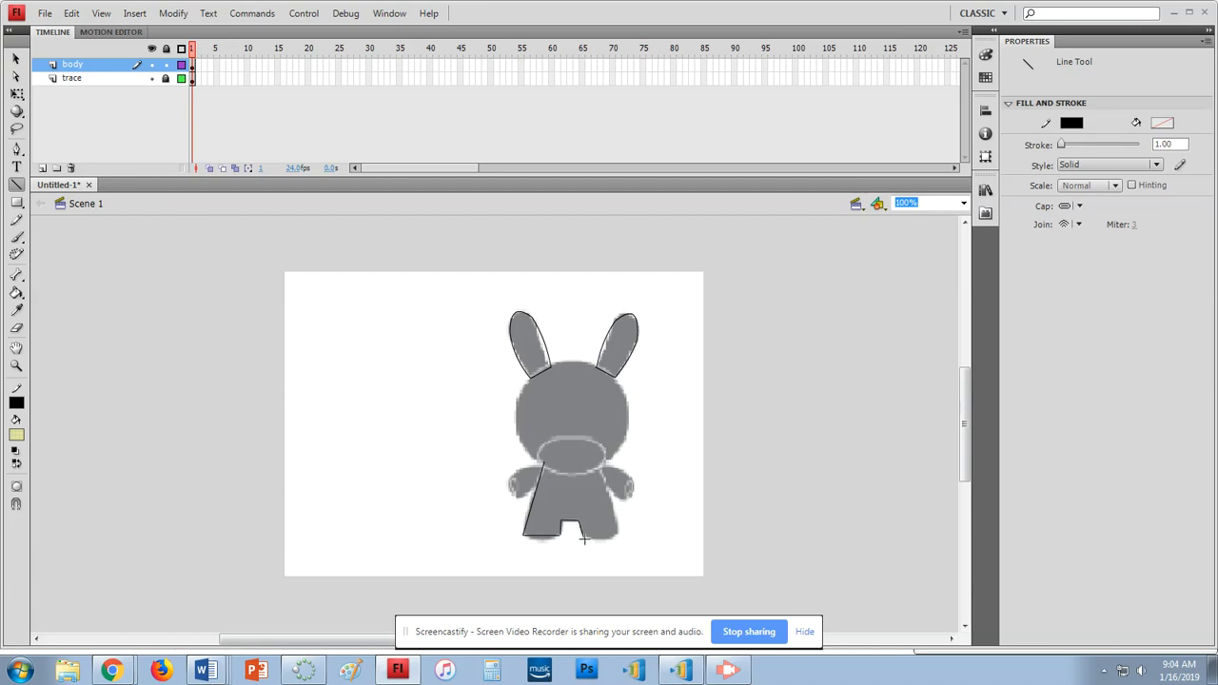
click(963, 203)
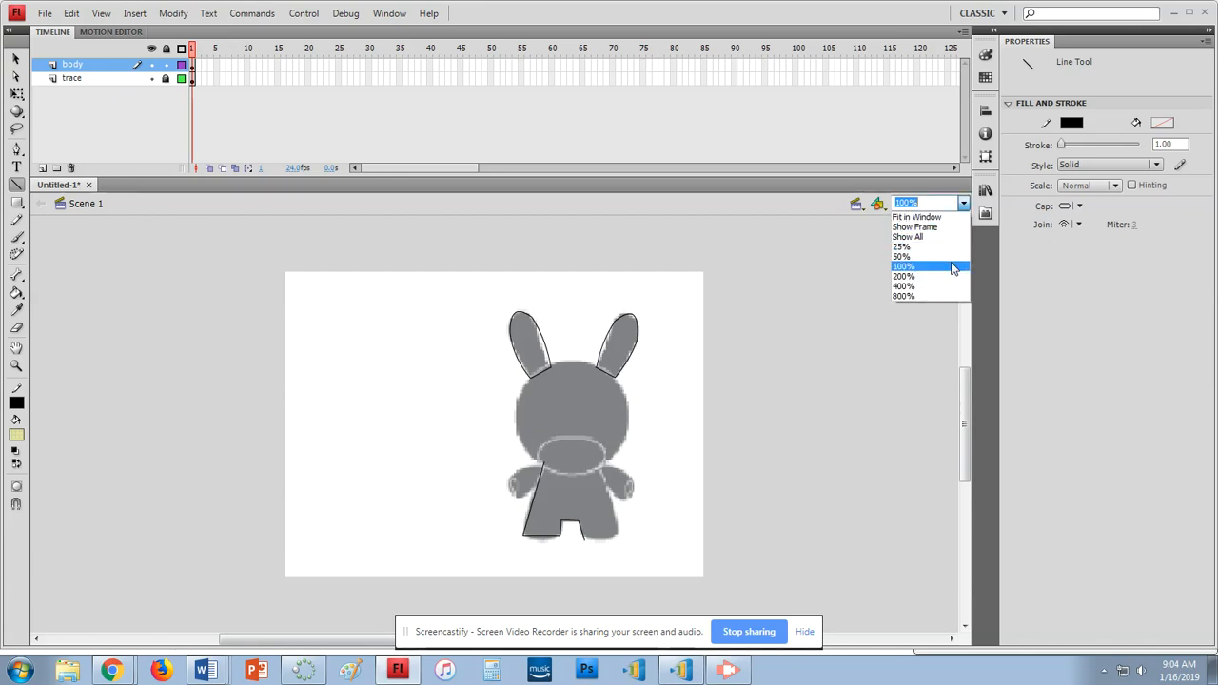
click(945, 276)
scroll(874, 377, down, 3)
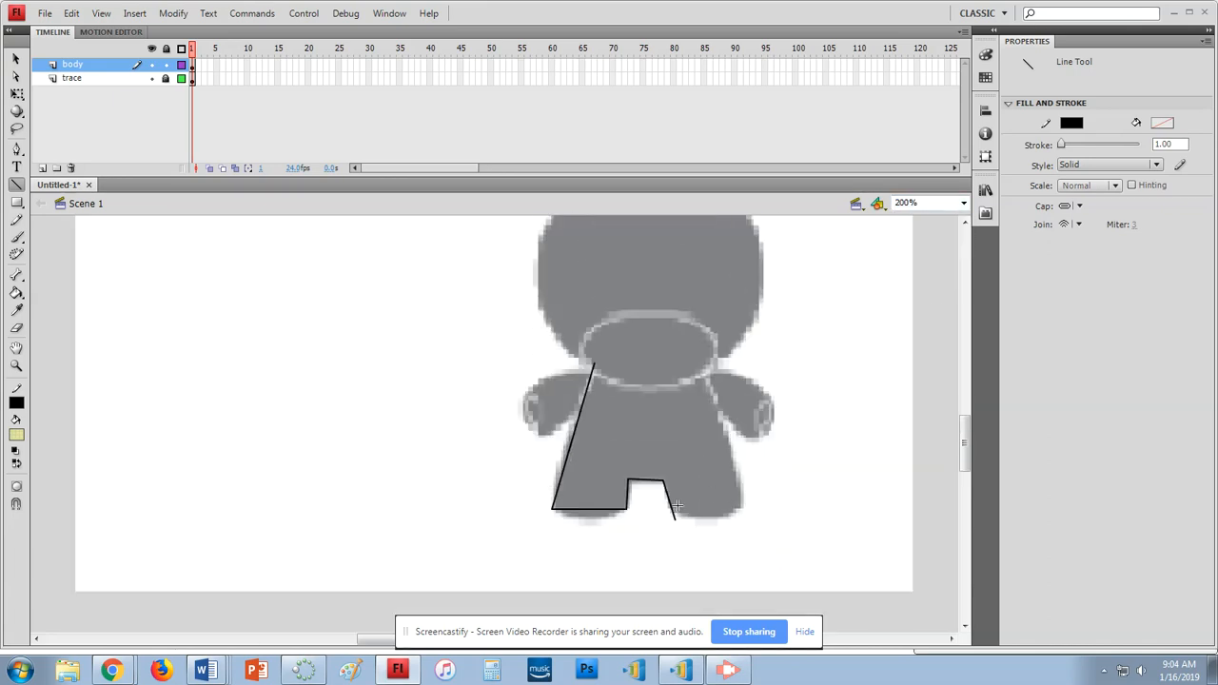
drag(671, 514, 742, 508)
drag(742, 506, 700, 366)
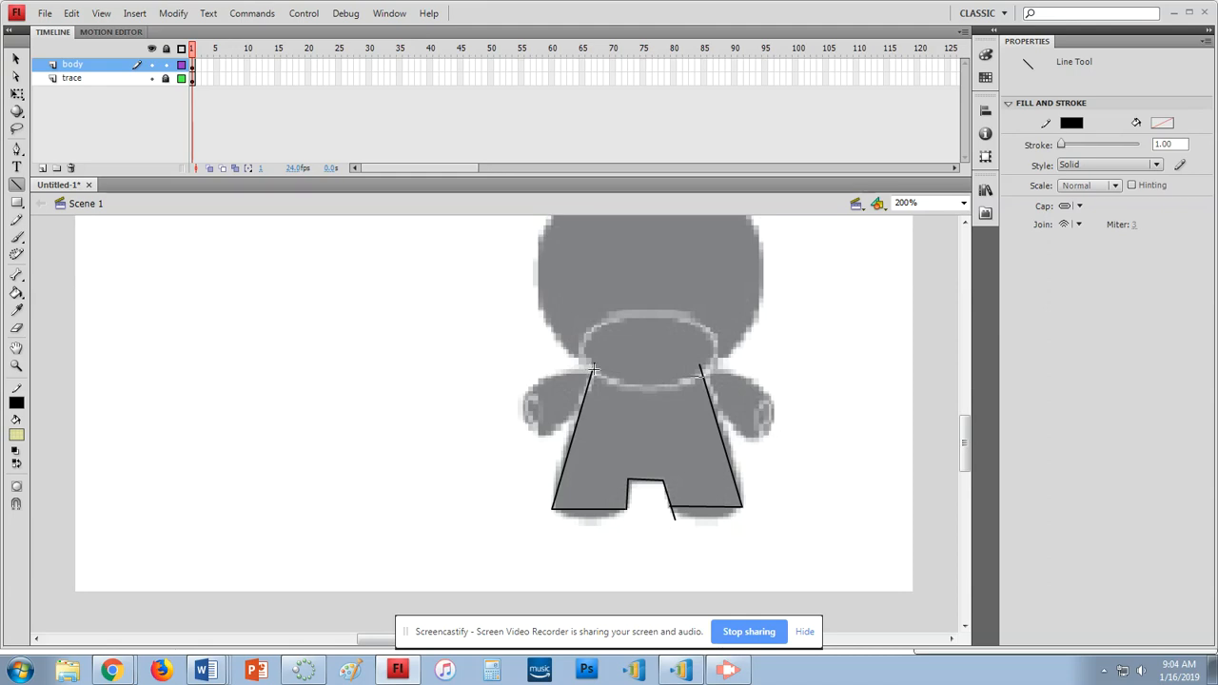
drag(592, 367, 701, 376)
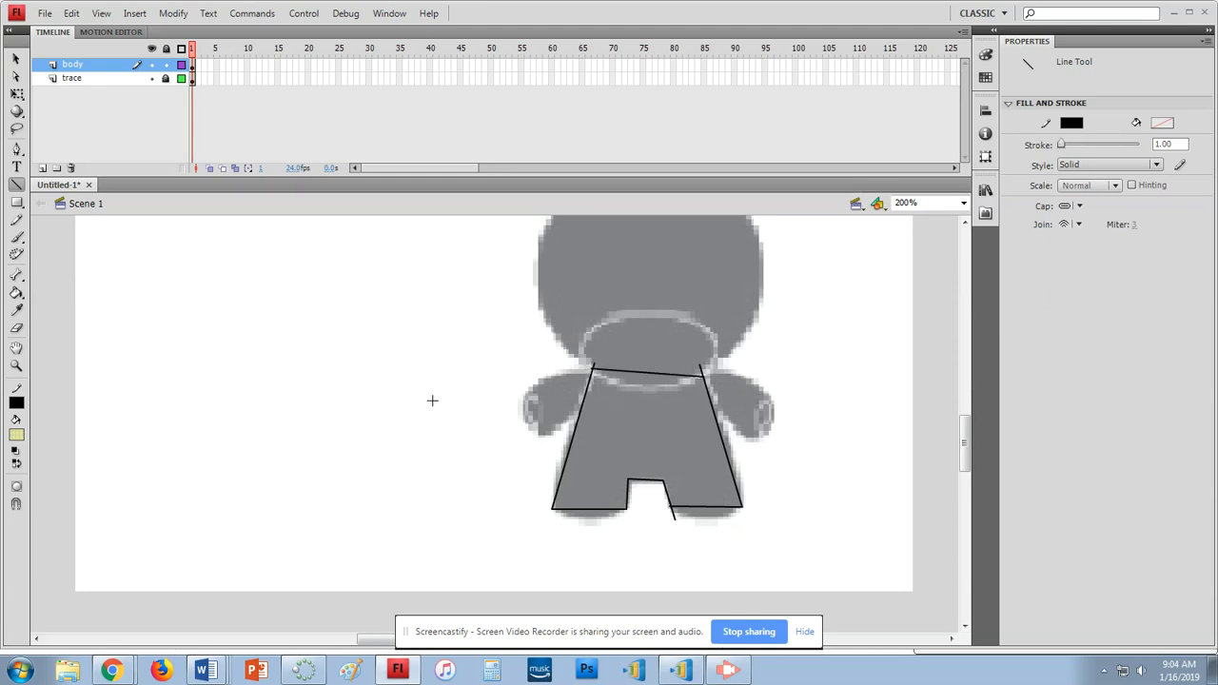
Bend both foot bottoms, the left and right sides and the top edge into curves
click(15, 58)
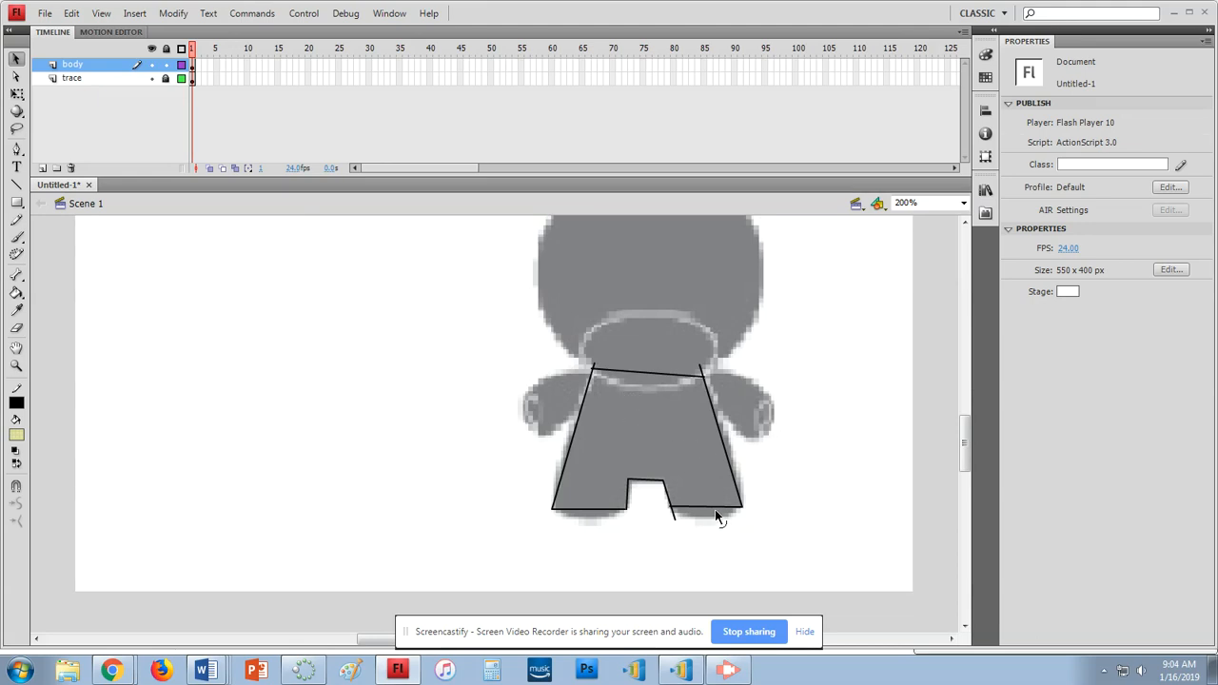
drag(715, 520, 716, 520)
drag(601, 514, 600, 520)
mouse_move(567, 454)
mouse_down()
mouse_move(546, 486)
mouse_move(562, 397)
mouse_move(567, 444)
mouse_move(555, 465)
mouse_up()
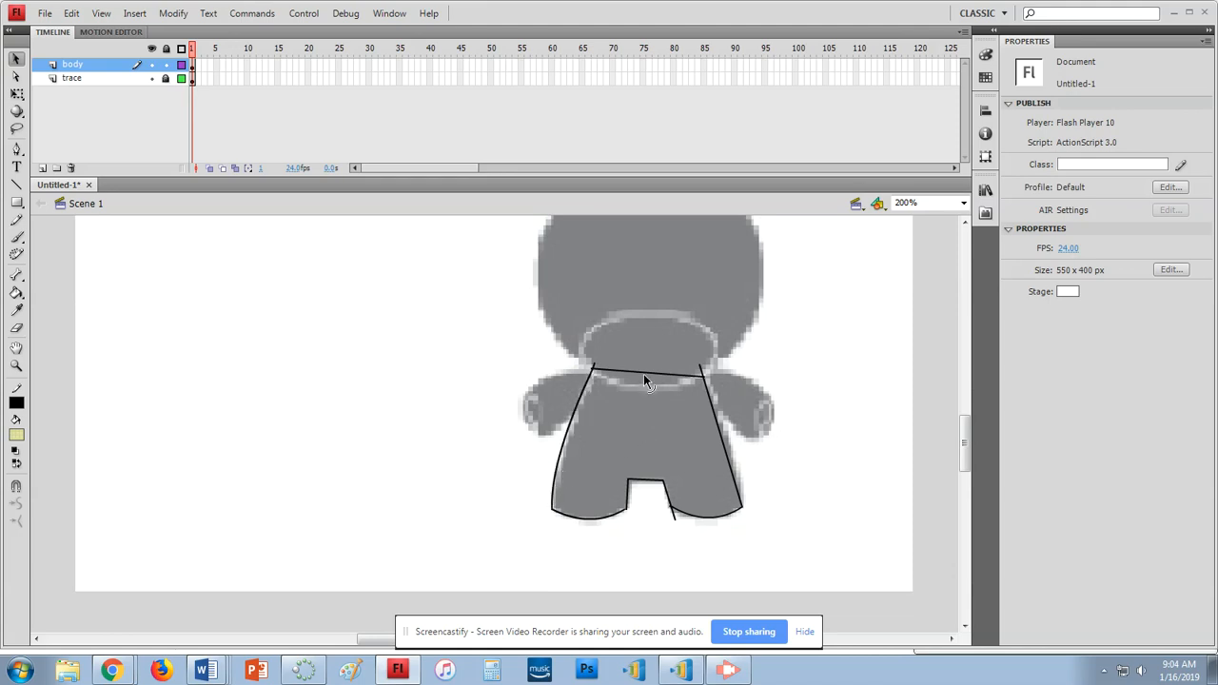
drag(637, 392, 635, 397)
drag(723, 440, 731, 437)
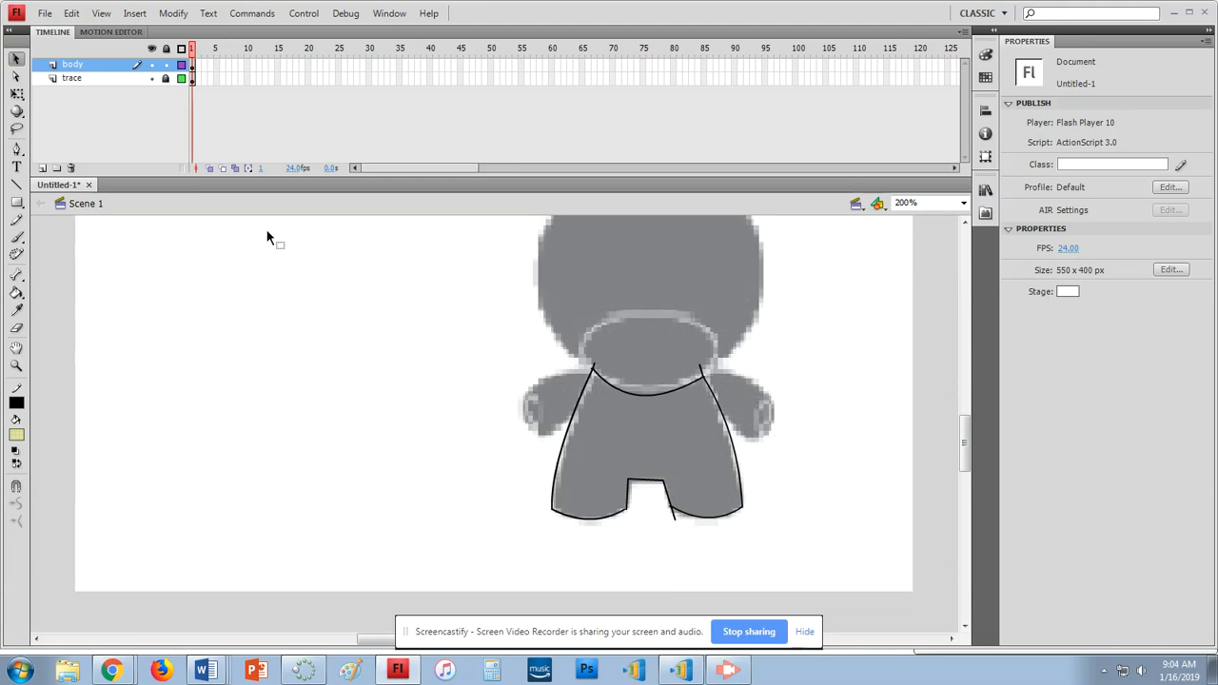
Delete the two stray stroke bits beside the right leg
click(674, 516)
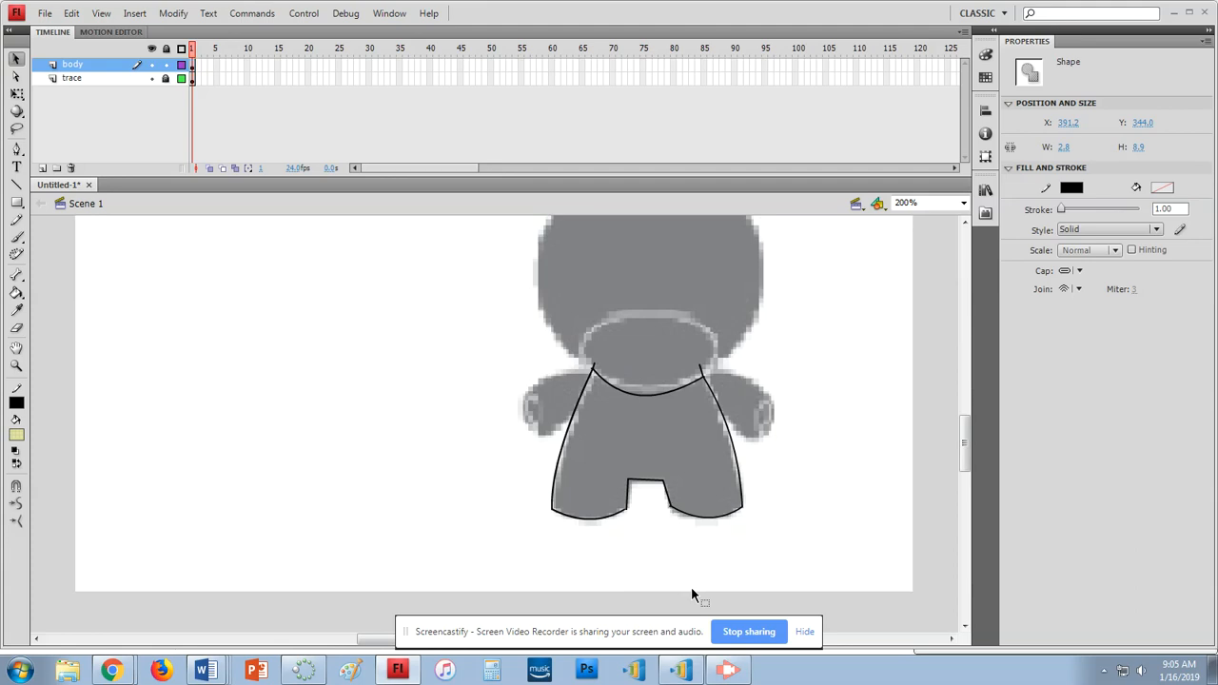
key(Delete)
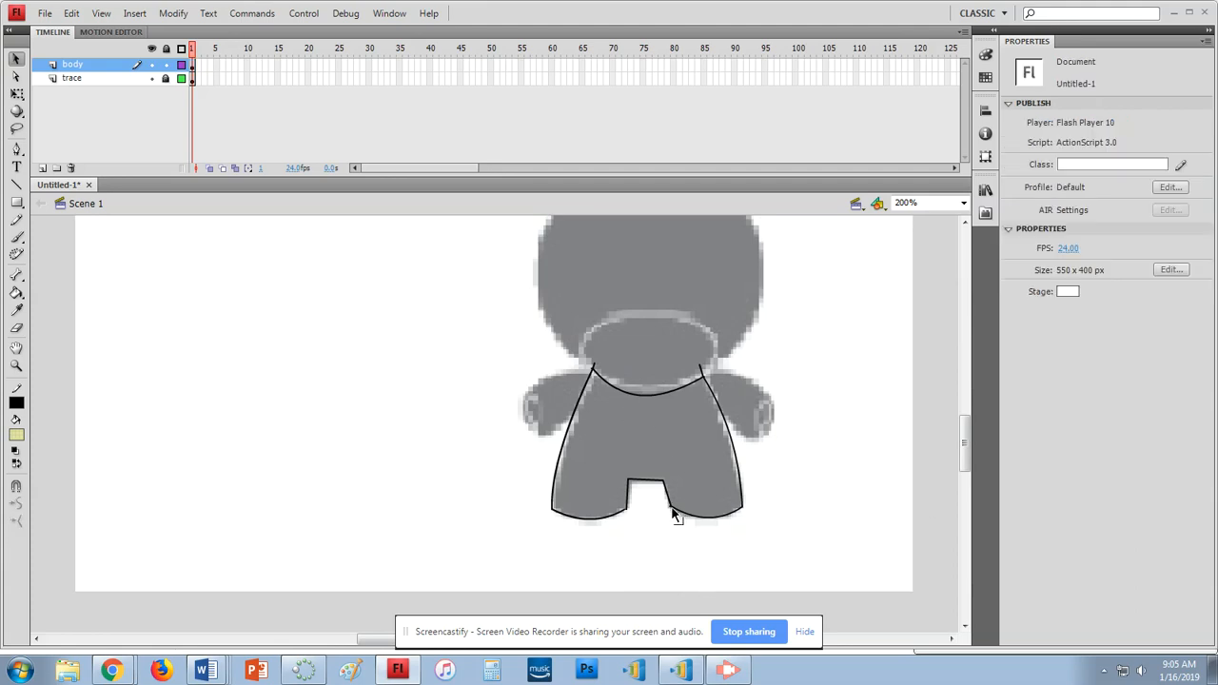
click(671, 507)
key(Delete)
scroll(680, 545, up, 2)
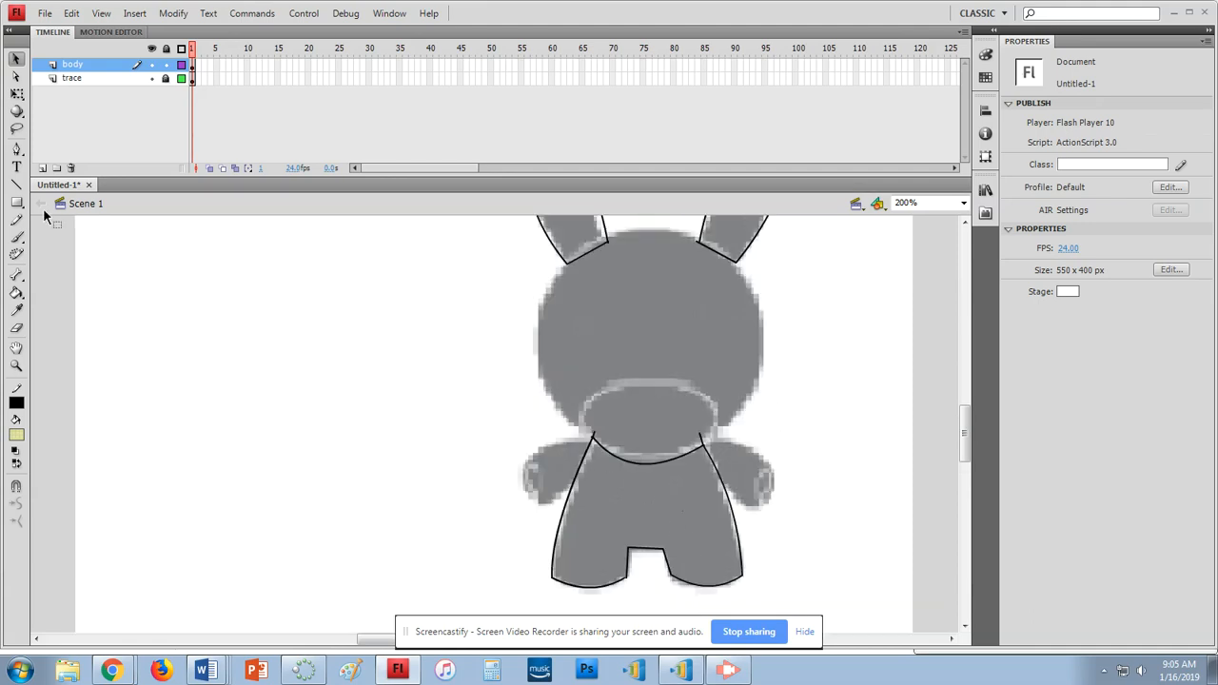
Draw and curve a first right-arm outline, then delete both its strokes
click(17, 184)
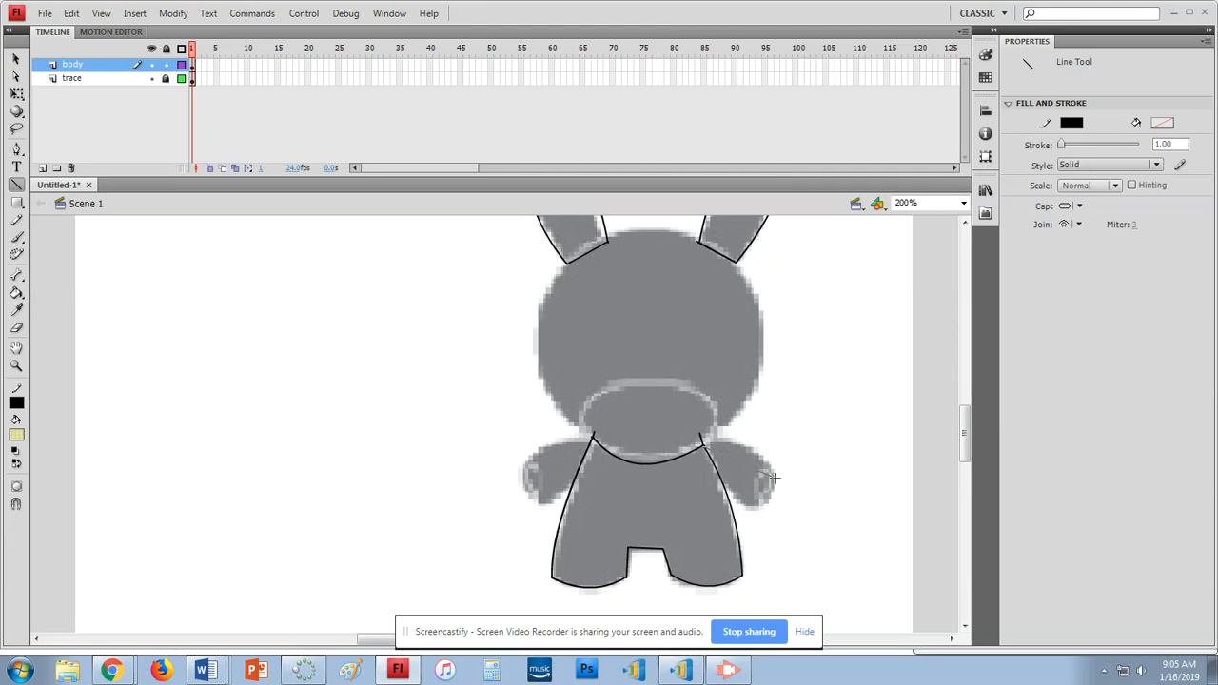
drag(703, 445, 745, 508)
drag(705, 446, 747, 509)
click(16, 59)
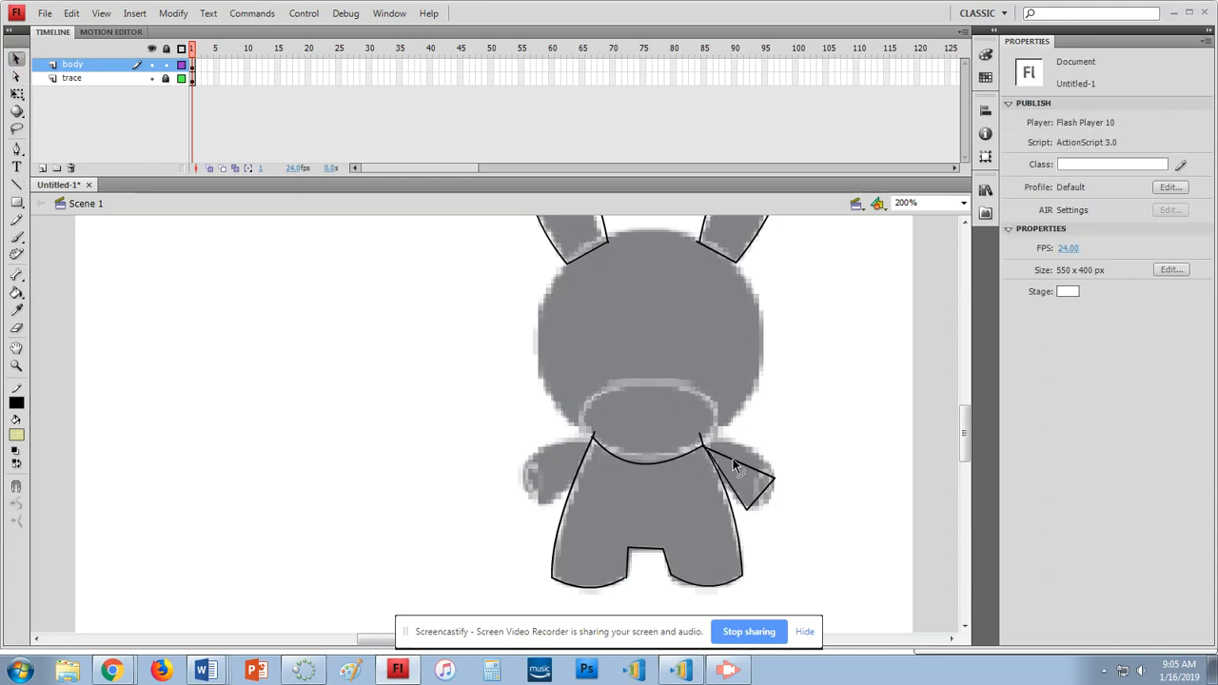
drag(738, 454, 752, 447)
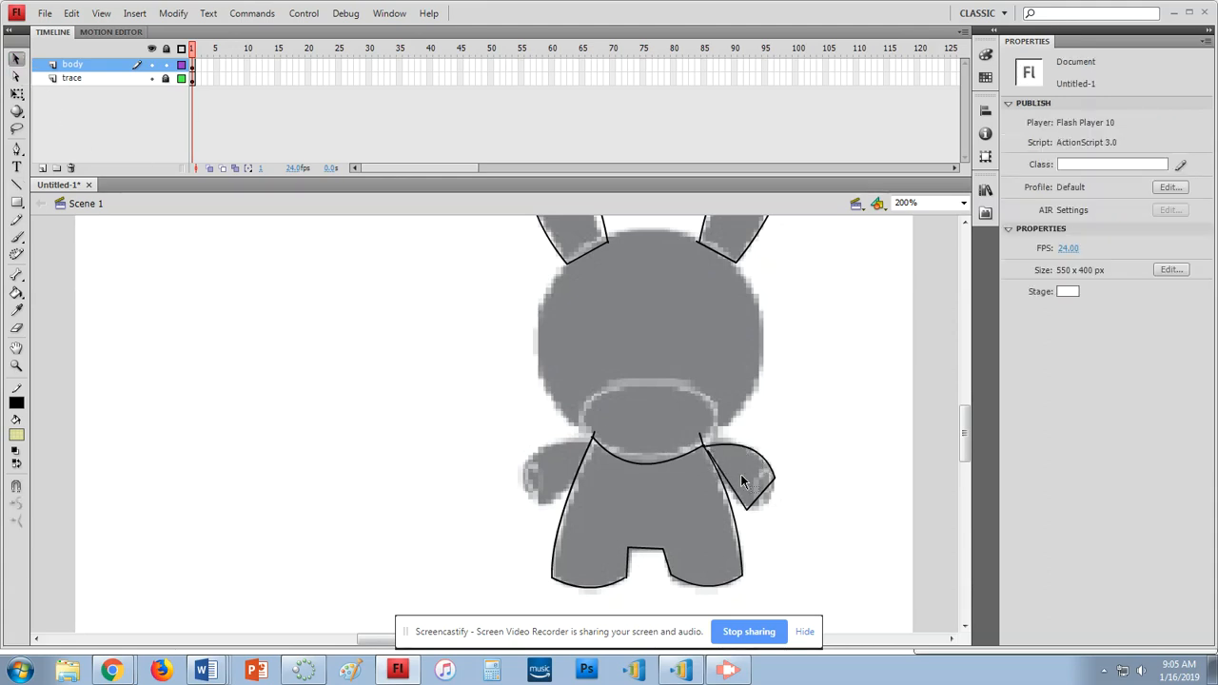
drag(762, 498, 769, 506)
click(744, 507)
key(Delete)
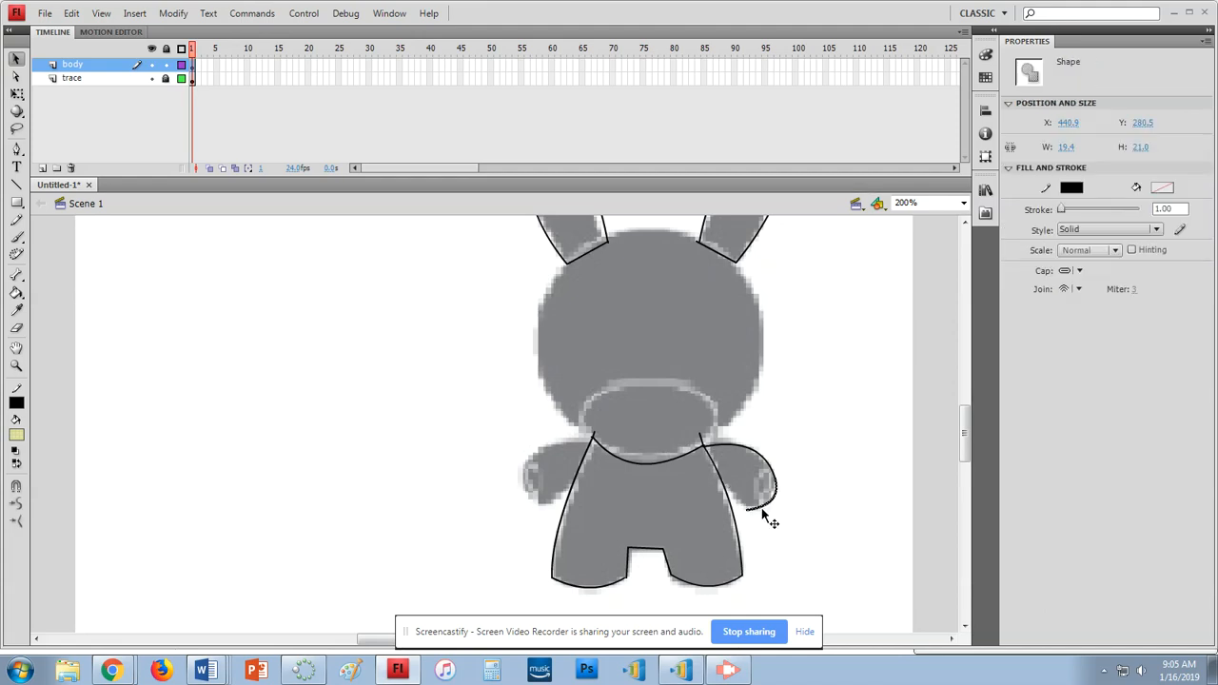
click(757, 455)
key(Delete)
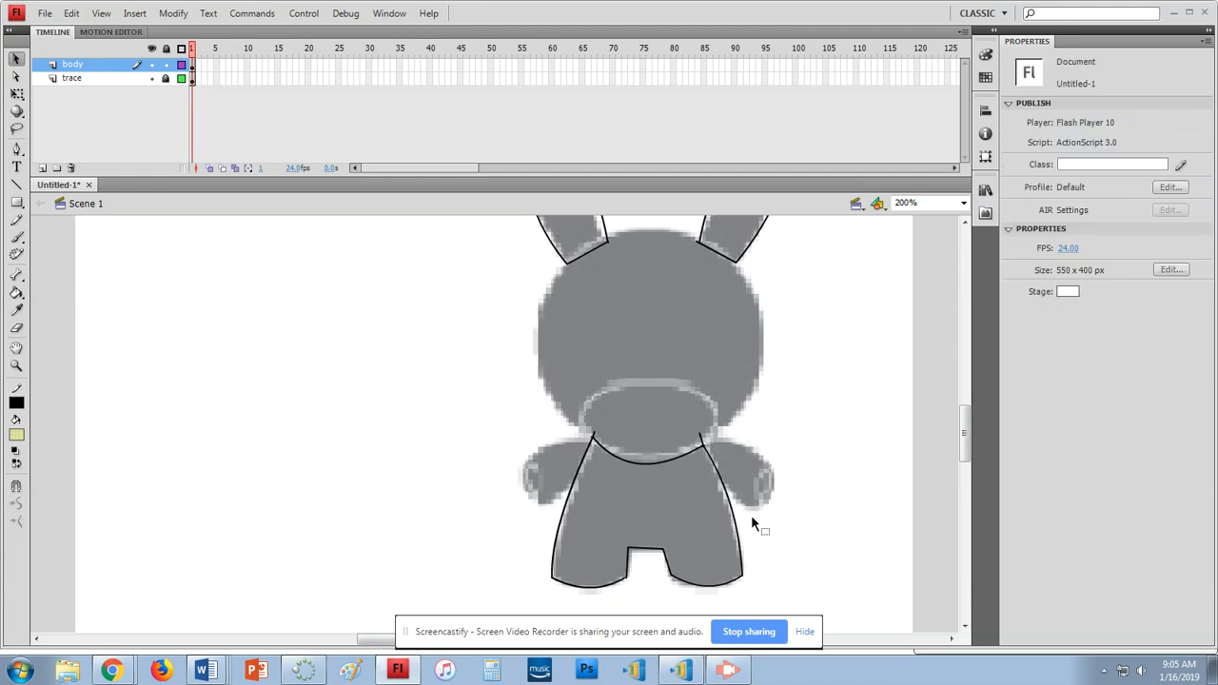
Redraw the right arm from shoulder to hand and curve its edges round the hand
click(16, 184)
drag(701, 443, 778, 470)
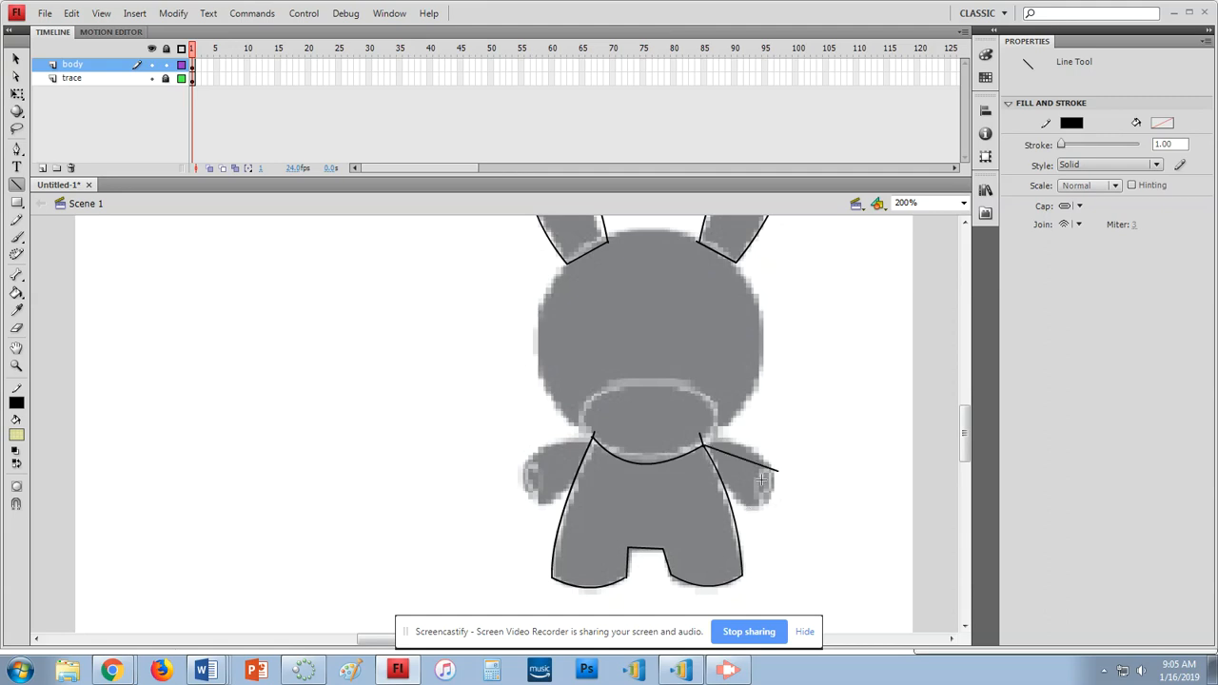
drag(777, 471, 702, 442)
click(16, 59)
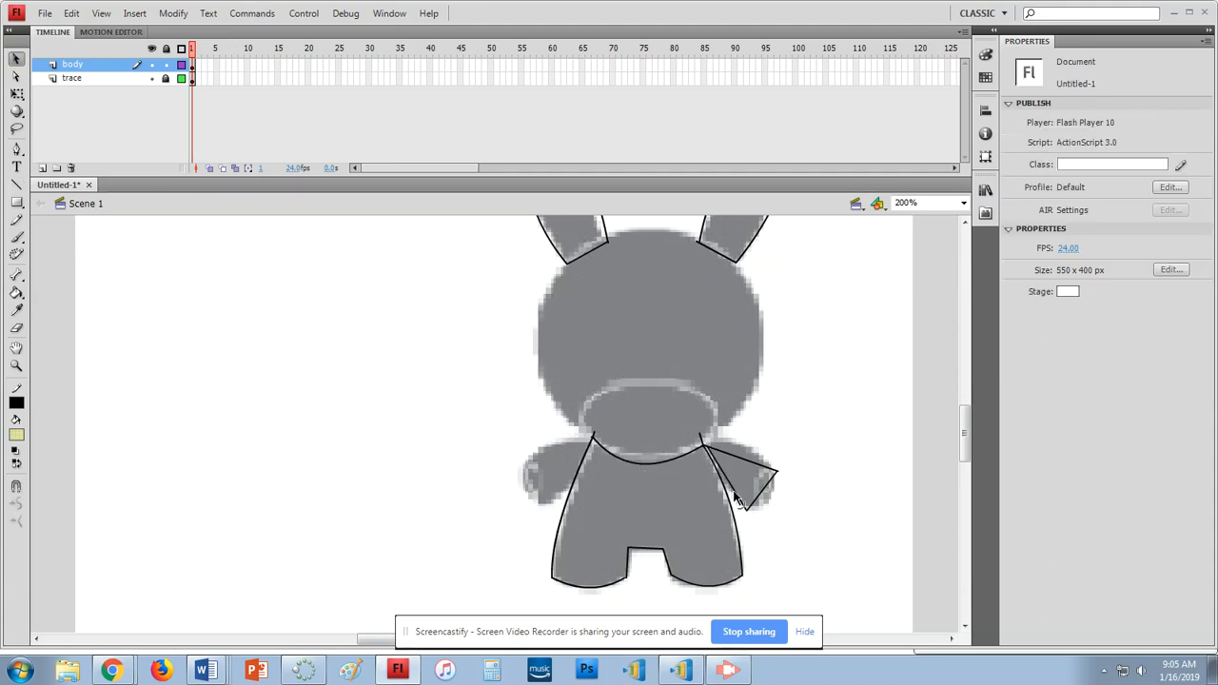
drag(734, 493, 771, 511)
drag(751, 456, 757, 455)
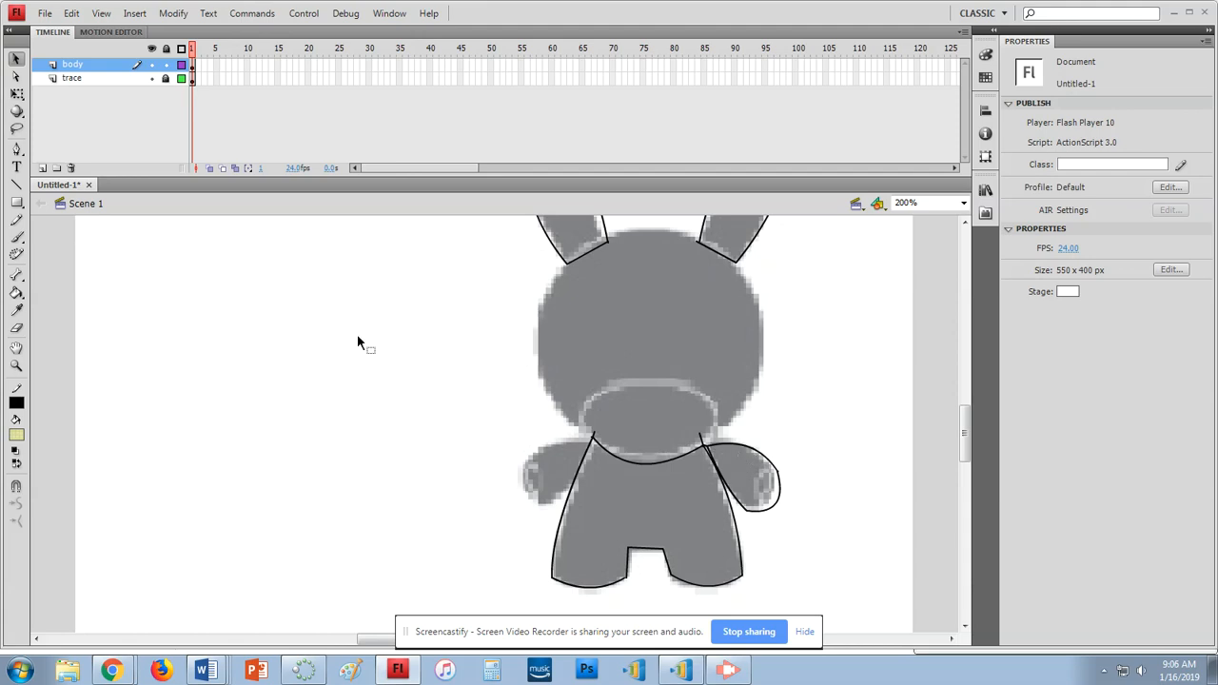
scroll(335, 456, up, 1)
scroll(418, 453, down, 1)
Delete the leftover line stub at the right shoulder
click(700, 439)
key(Delete)
scroll(507, 472, up, 2)
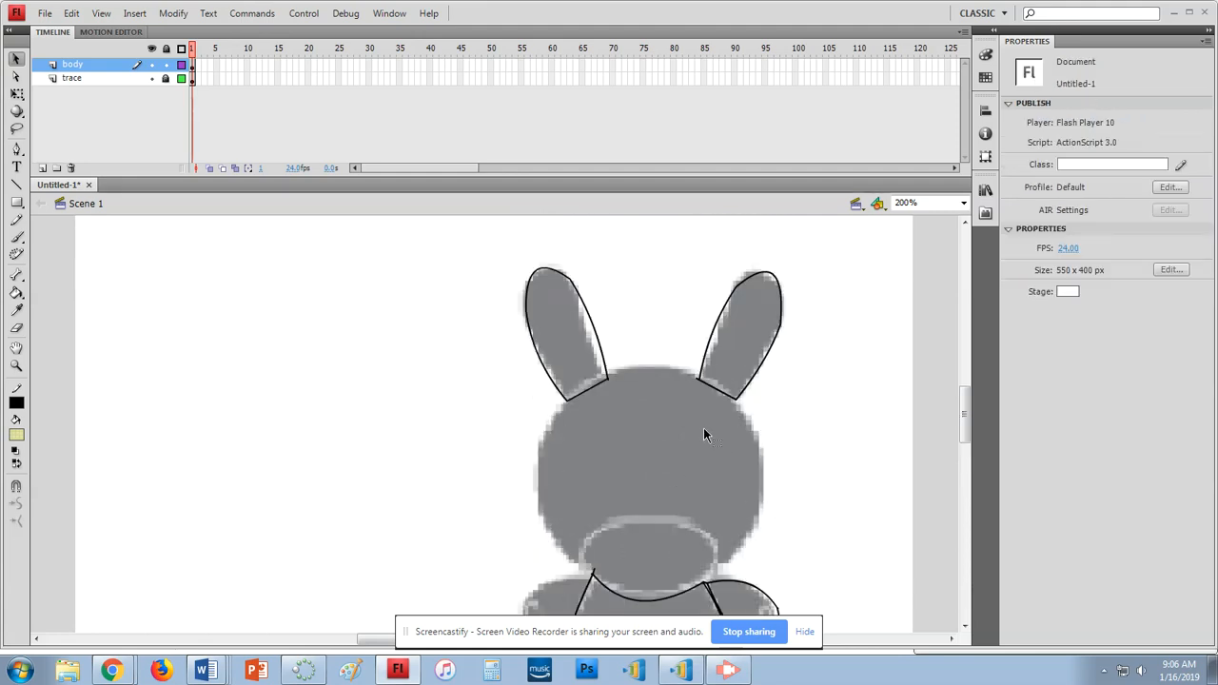
Draw a test line along the head's left edge, then marquee-select and delete it
click(16, 184)
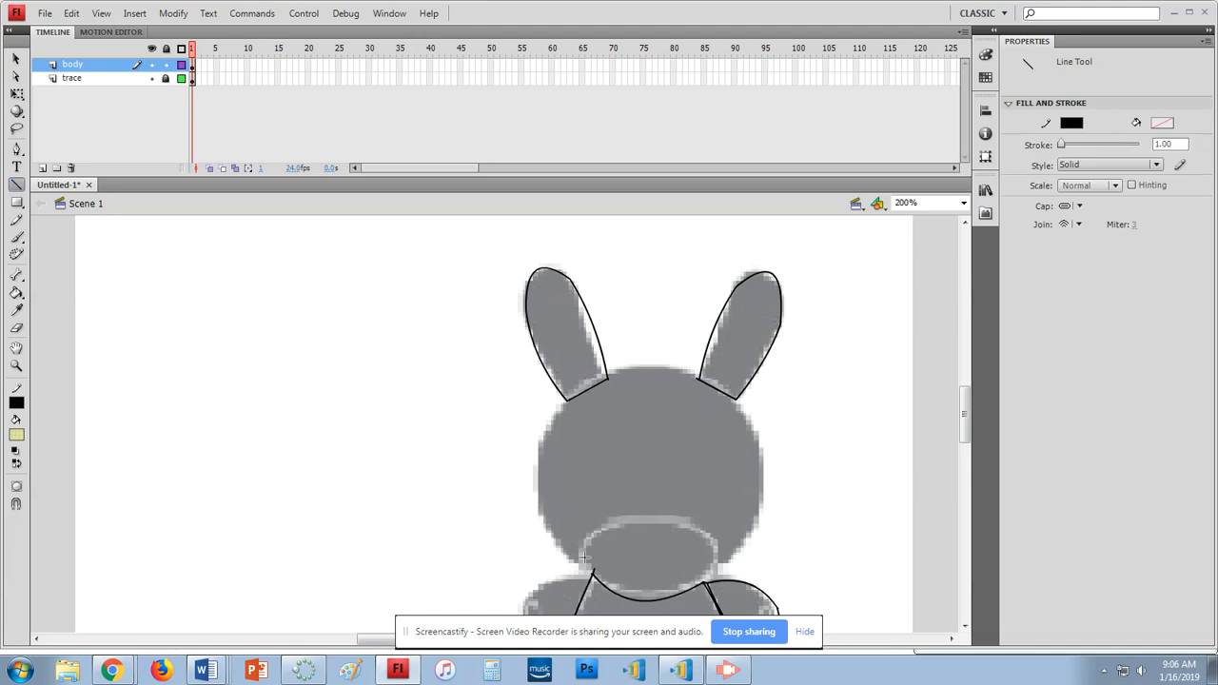
drag(540, 454, 539, 488)
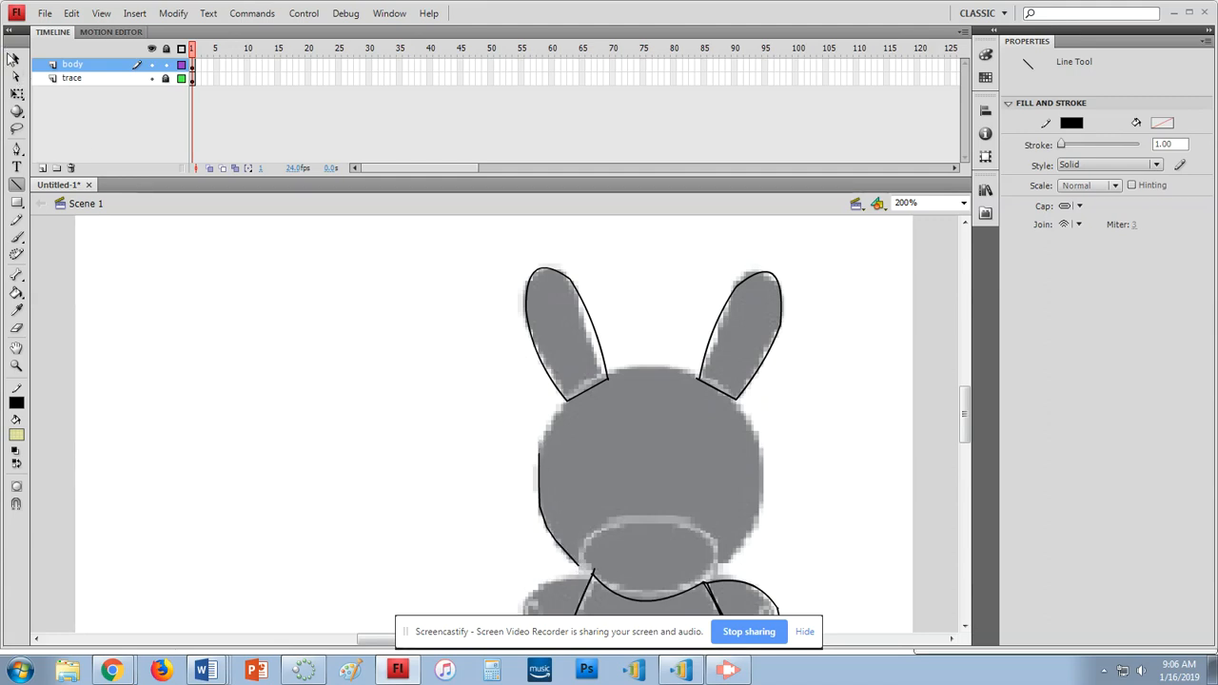
click(15, 59)
drag(483, 433, 590, 586)
key(Delete)
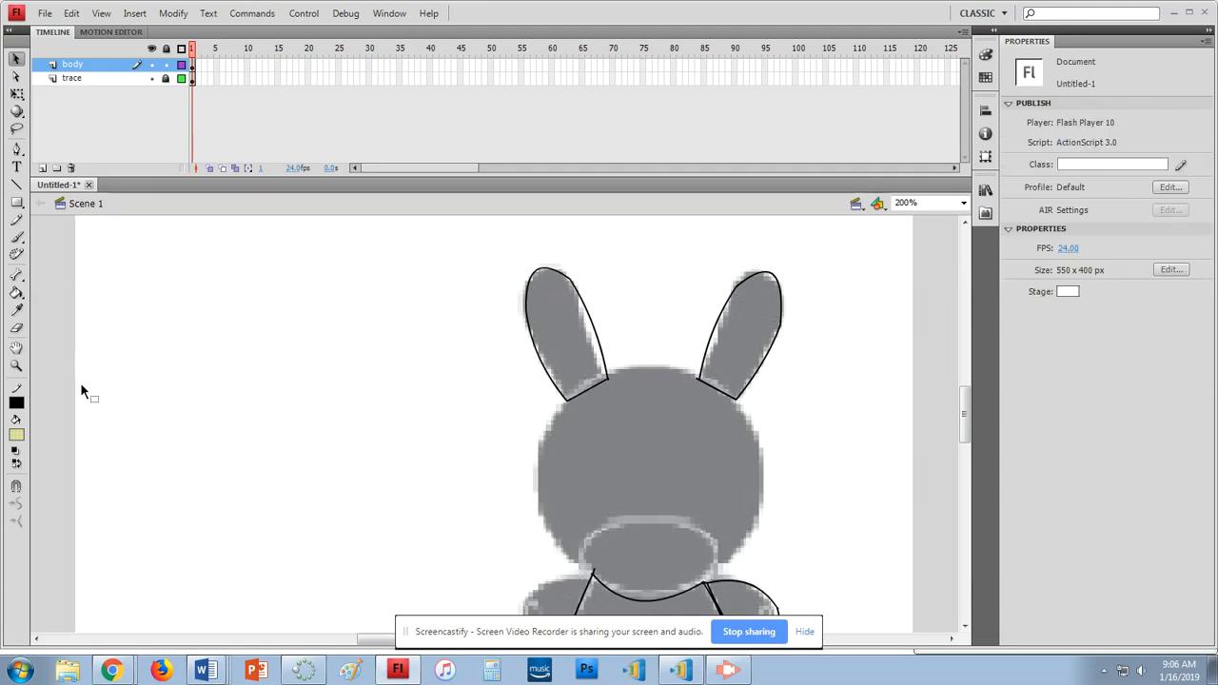
Change the fill colour from green #009900 to olive #669900 in the Fill Color palette
click(16, 436)
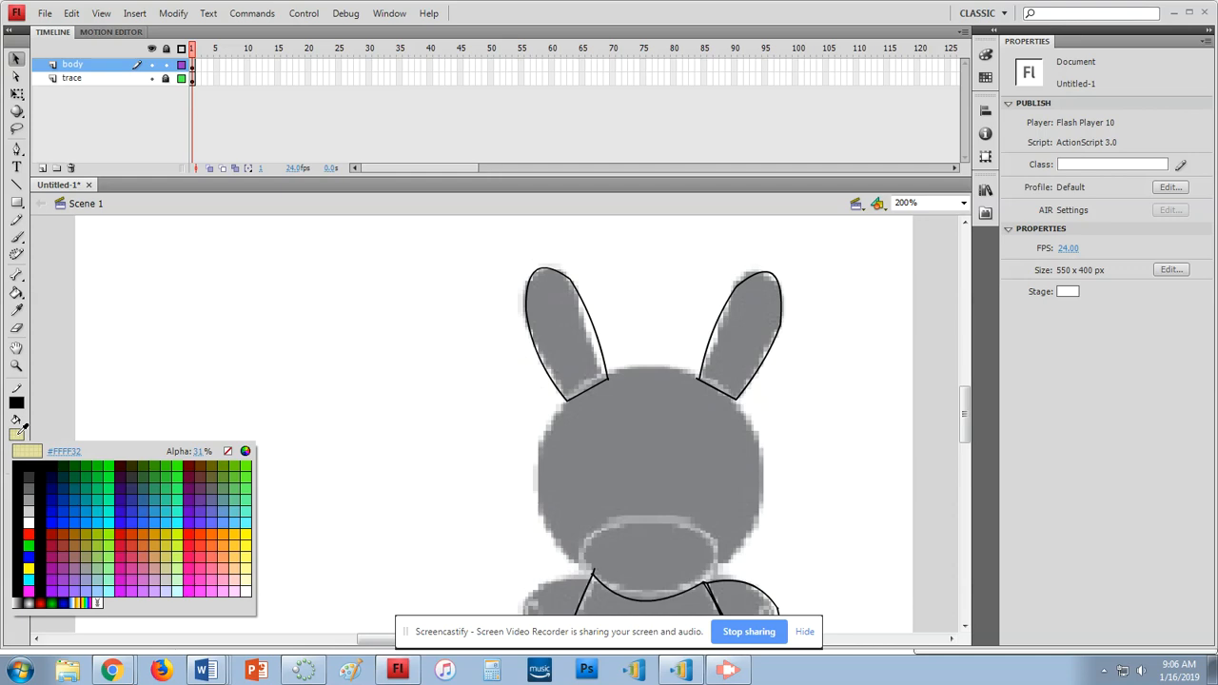
click(87, 464)
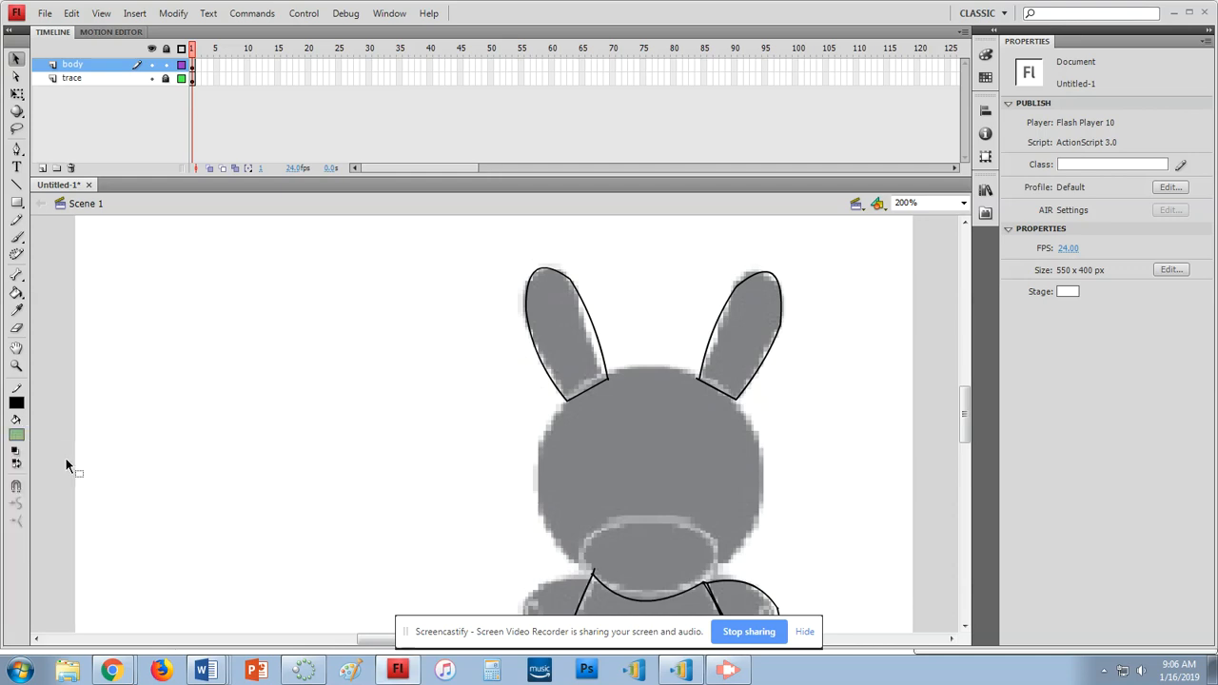
click(16, 435)
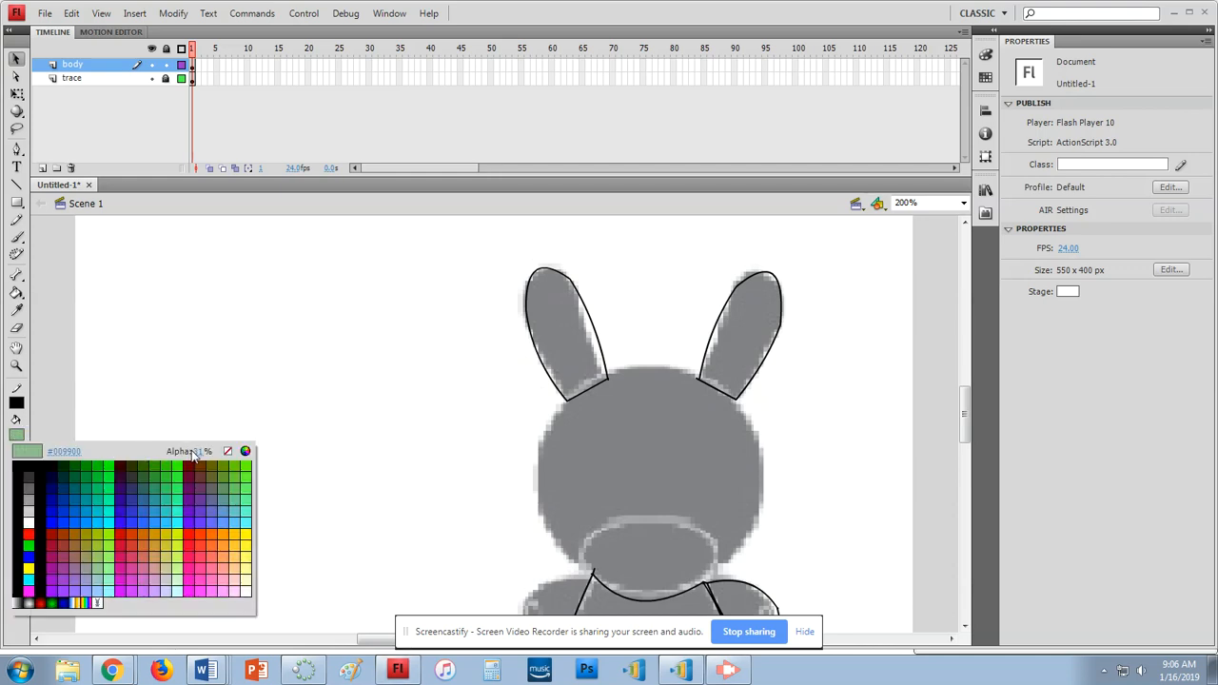
click(349, 452)
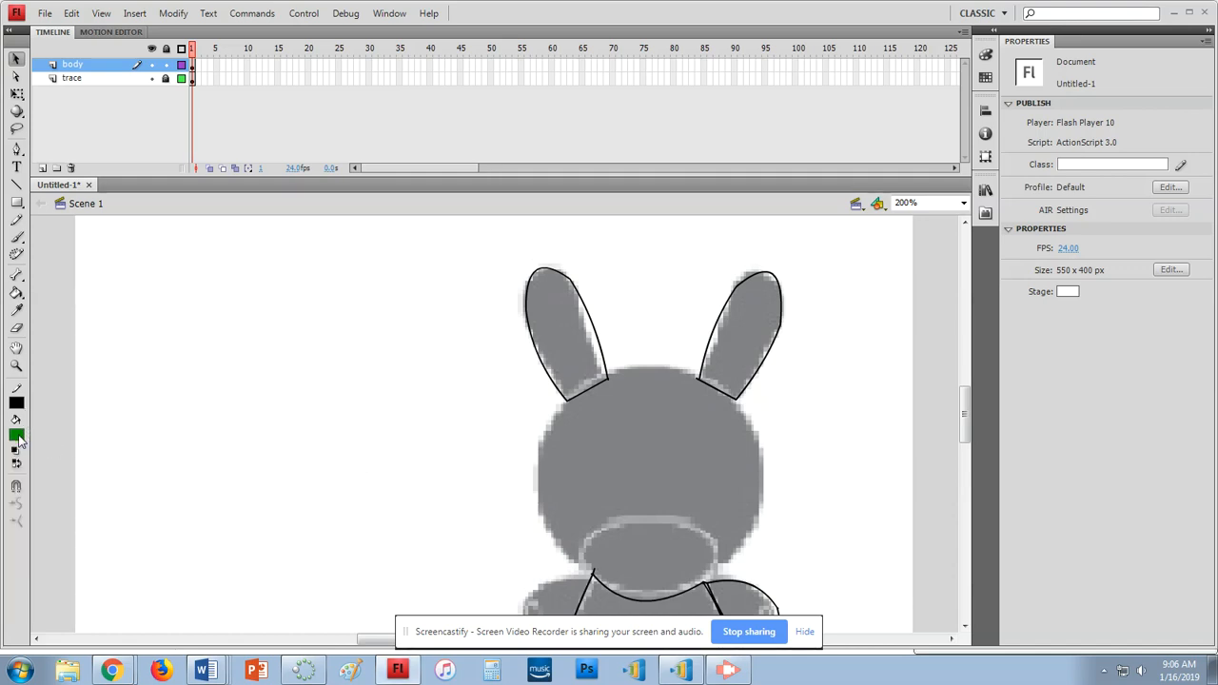
click(18, 434)
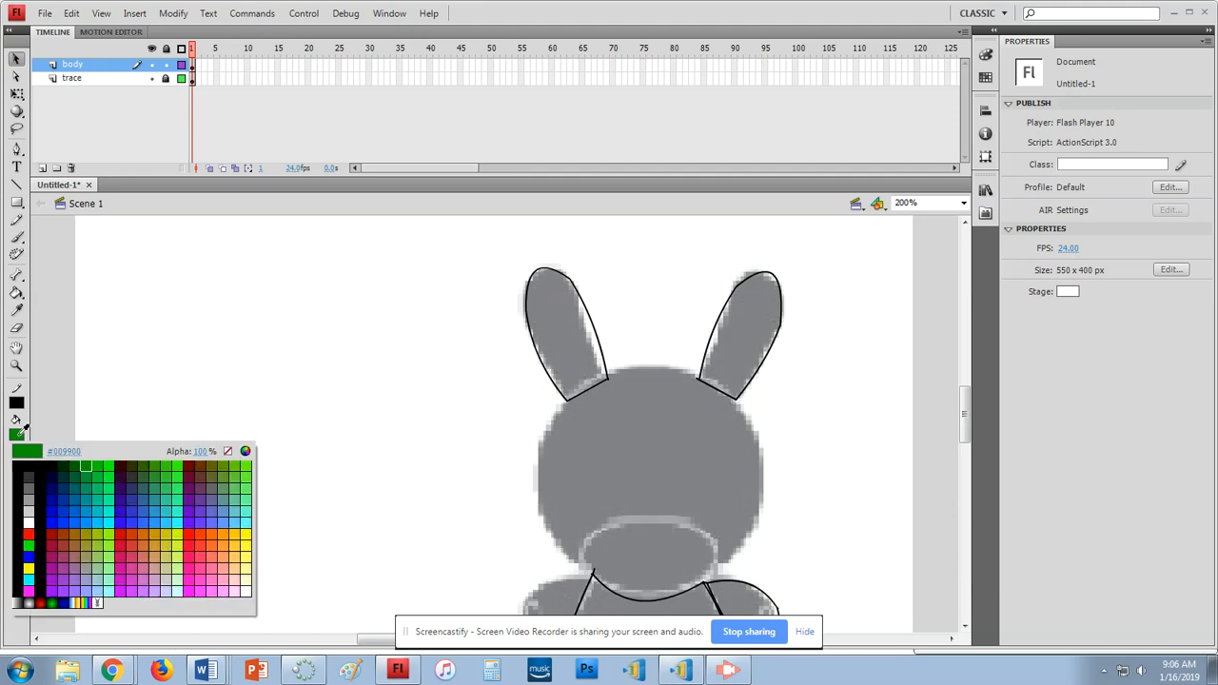
click(228, 464)
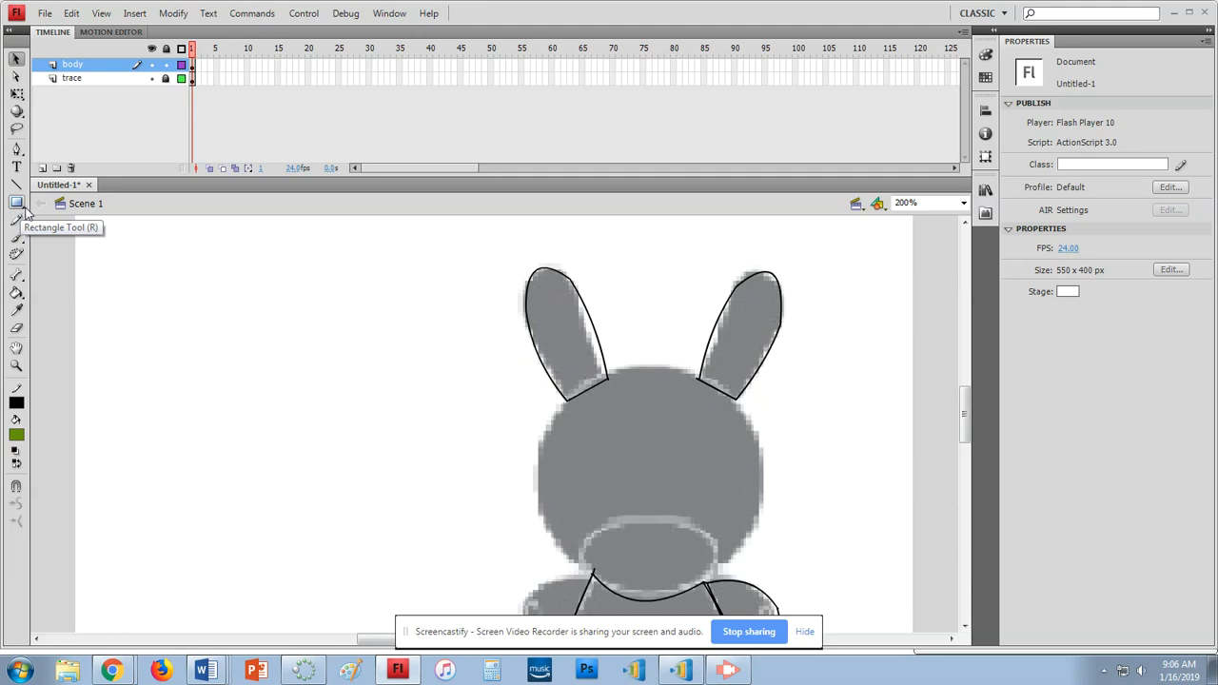
With the Oval tool, draw a black-outlined olive oval to the left of the Dunny
click(23, 211)
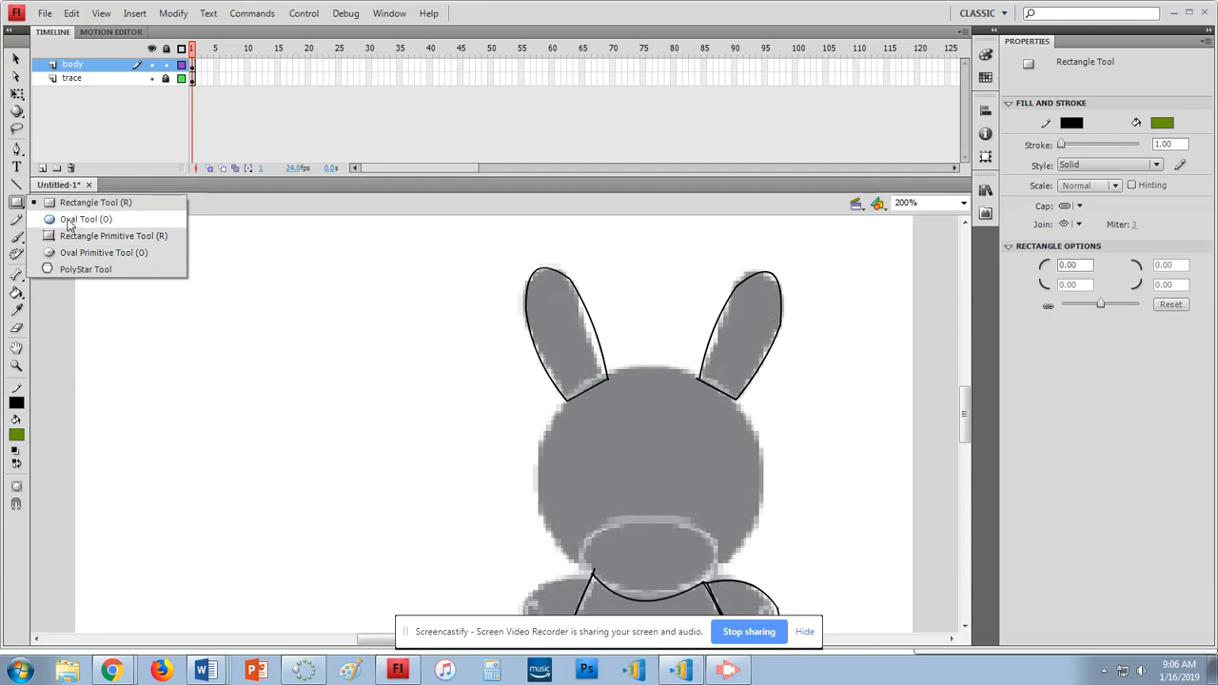
click(74, 221)
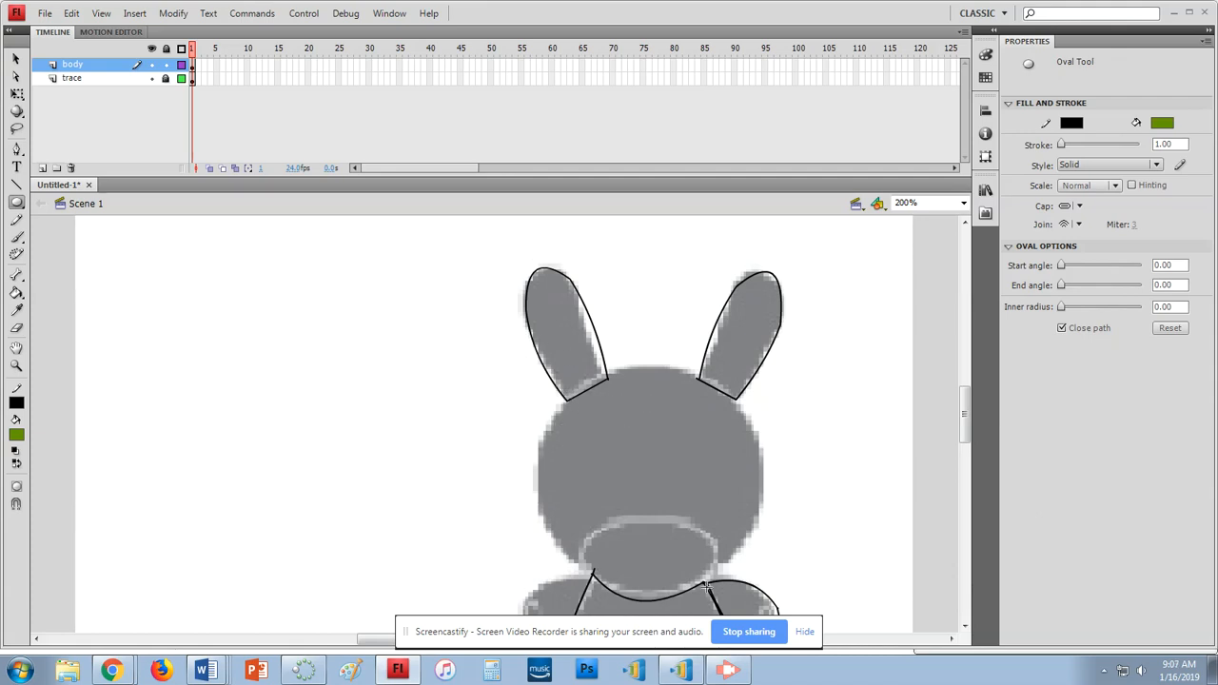
mouse_move(180, 359)
mouse_down()
mouse_move(296, 492)
mouse_move(426, 587)
mouse_up()
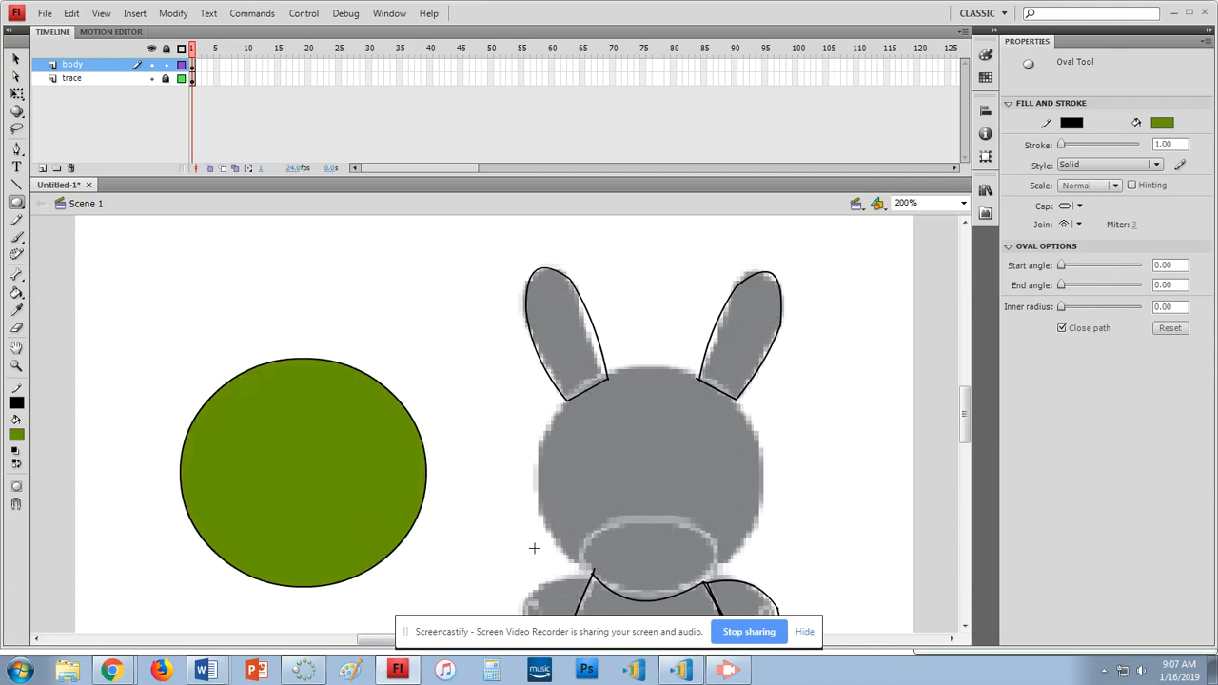
click(18, 60)
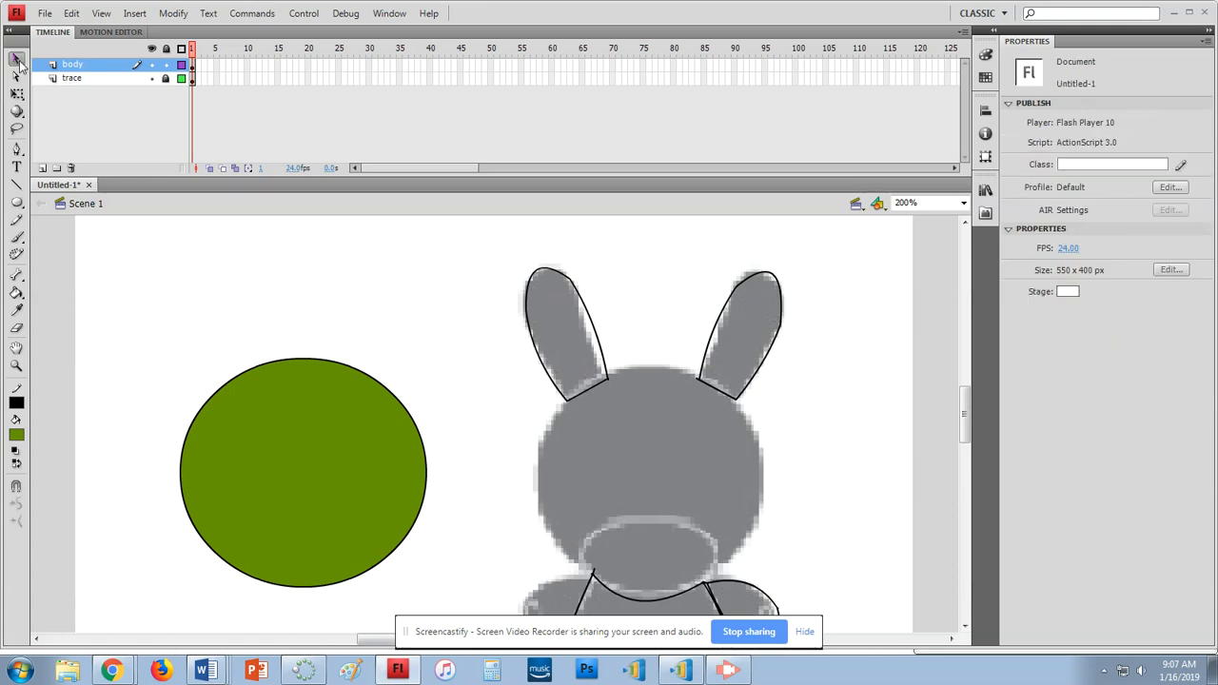
Move the green oval onto the Dunny's head and stretch it vertically to 161.5 x 154.0
drag(105, 316, 480, 625)
drag(343, 475, 690, 484)
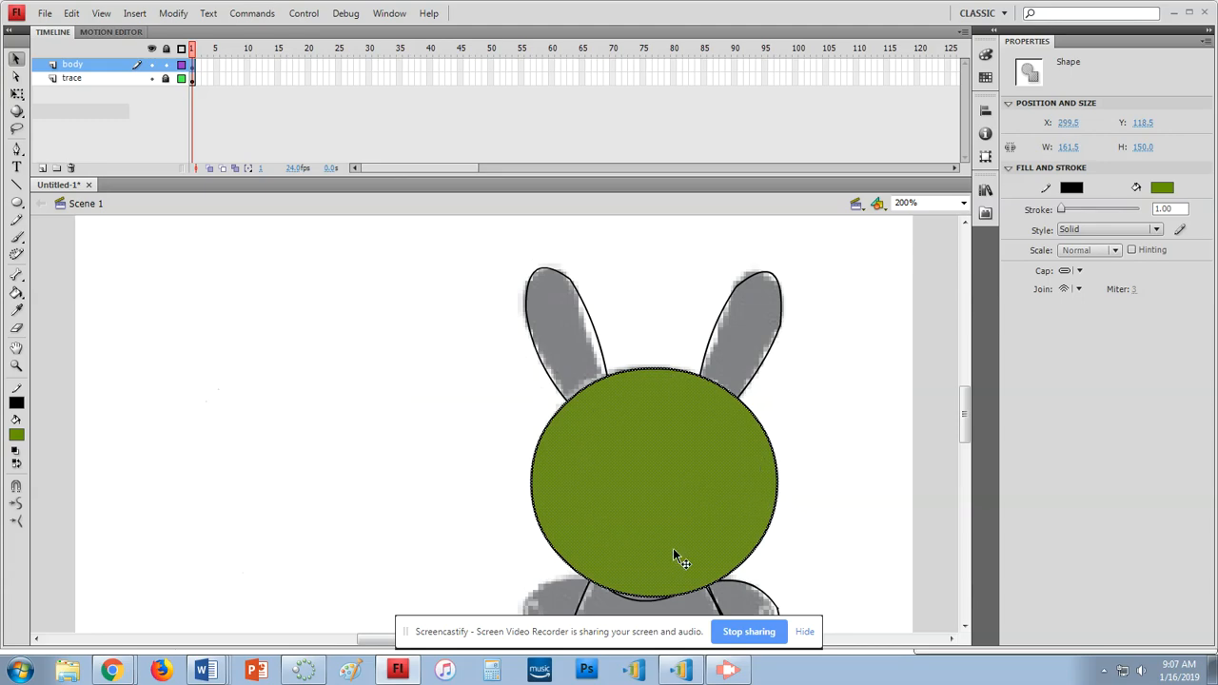
click(17, 97)
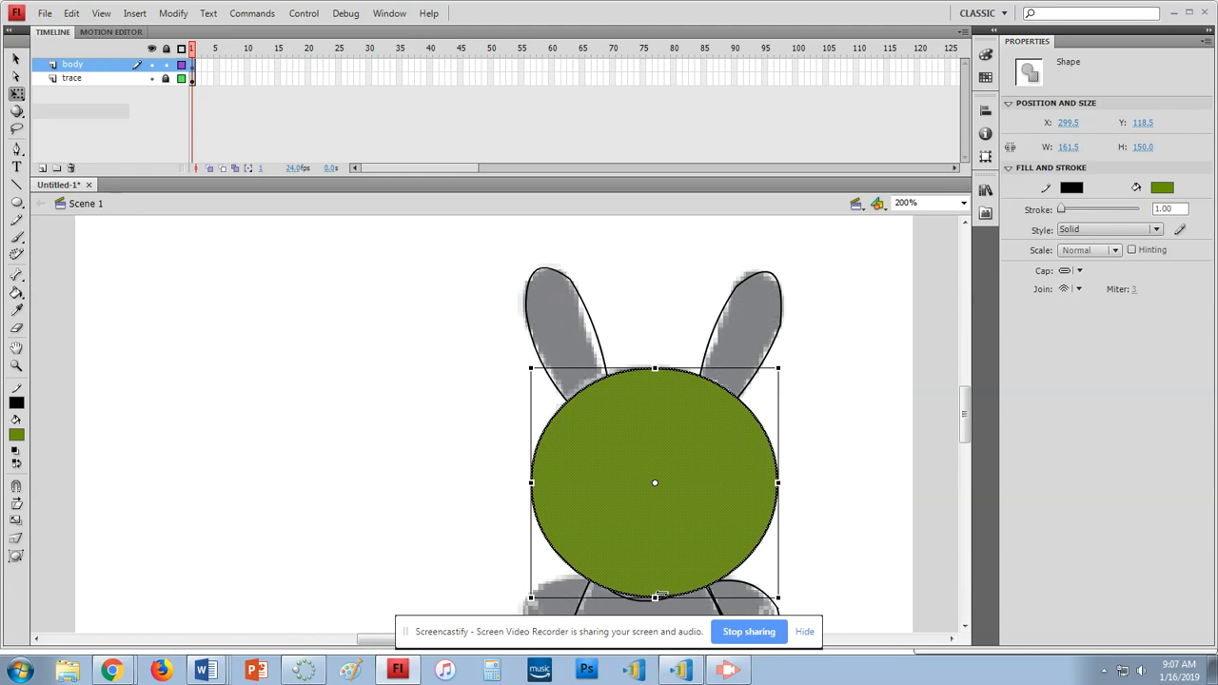
drag(654, 597, 655, 603)
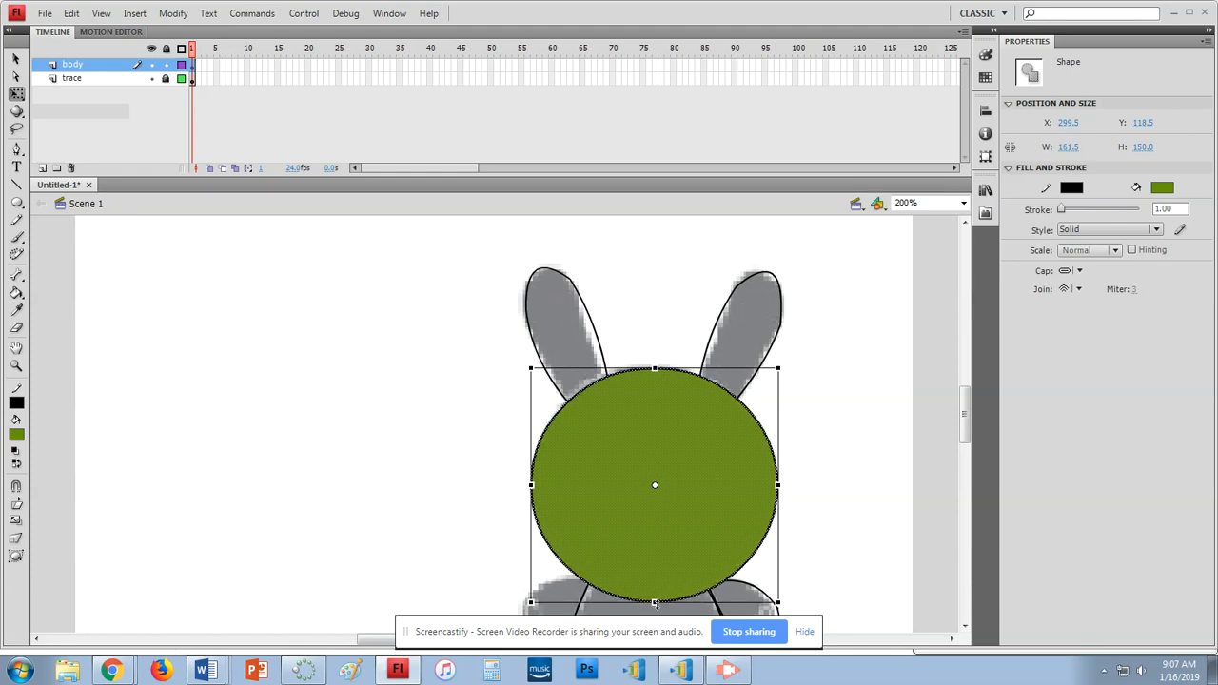
drag(655, 368, 655, 366)
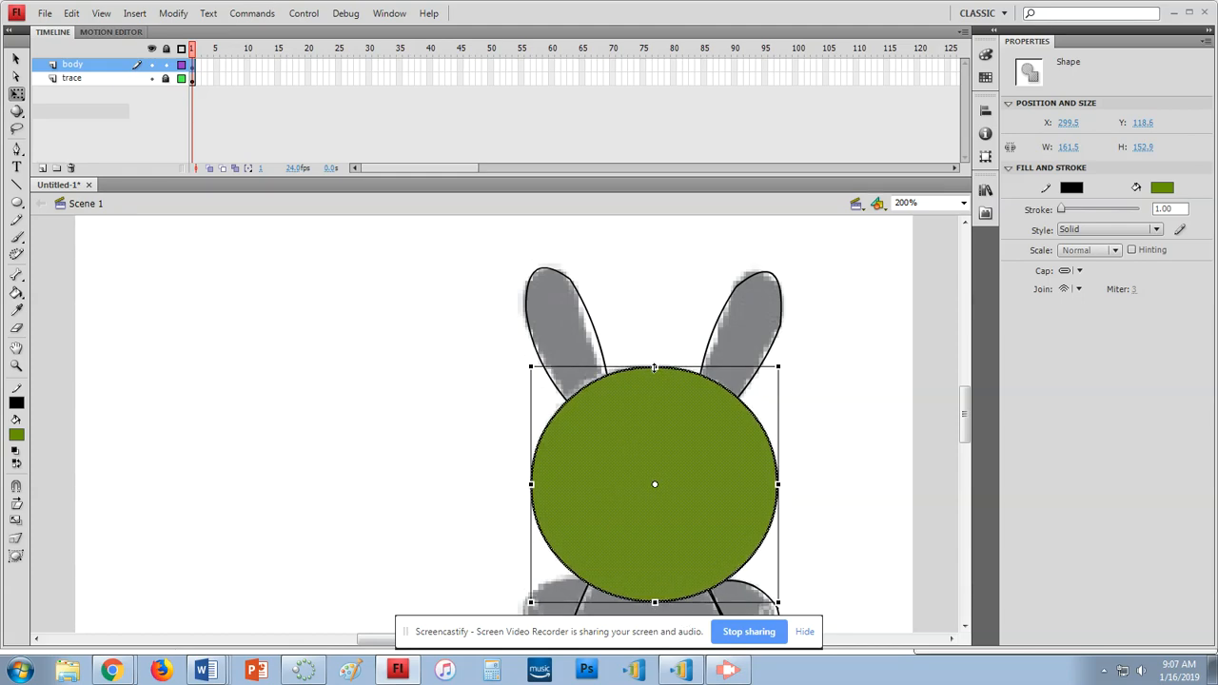
click(340, 422)
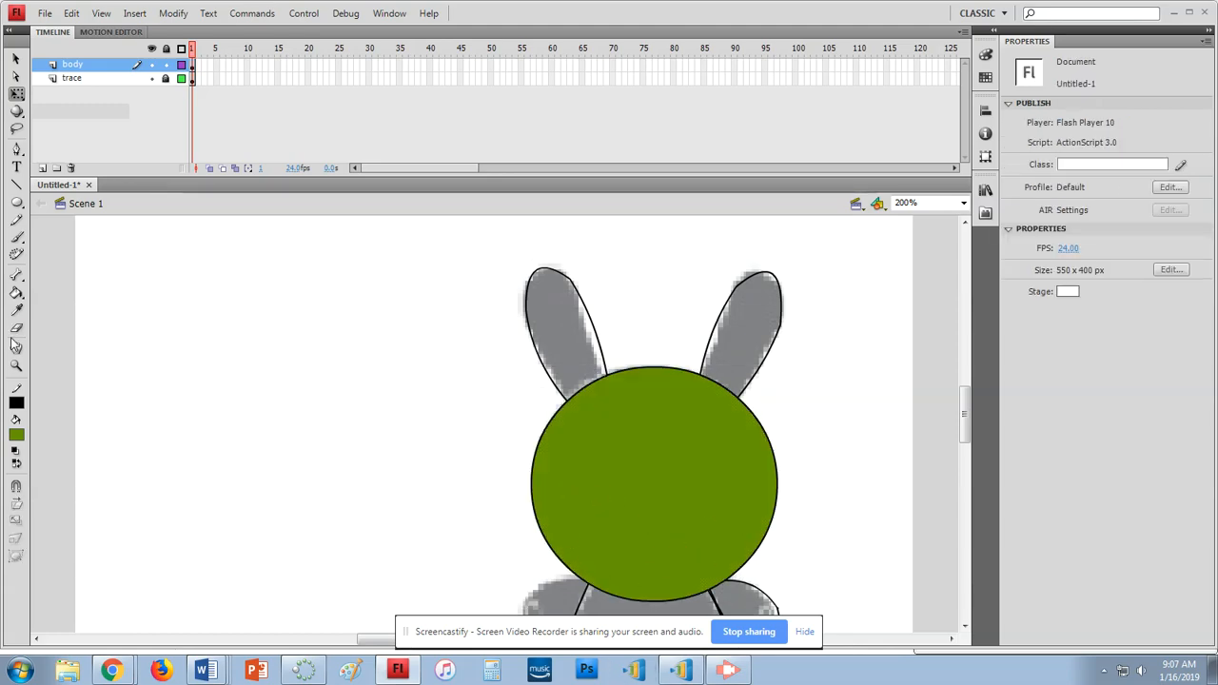
Draw a smaller 126.0 x 61.5 face oval and position it inside the green head
click(16, 202)
drag(194, 431, 385, 525)
click(17, 58)
drag(158, 402, 403, 600)
drag(343, 493, 699, 549)
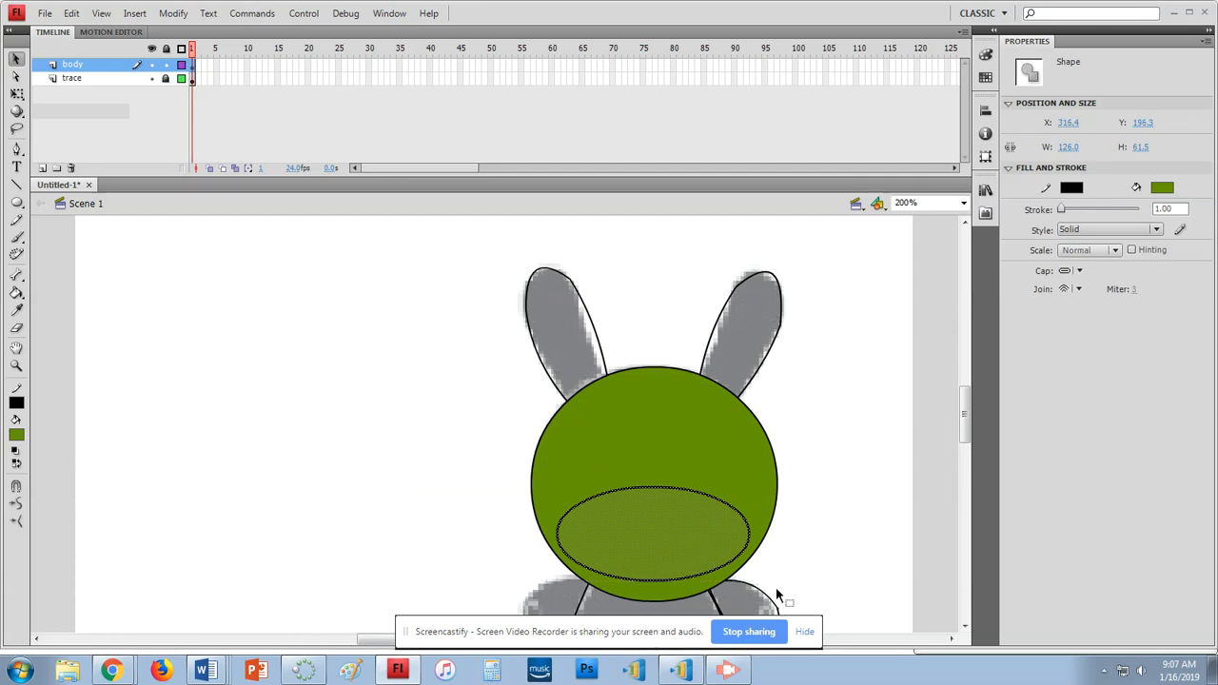
drag(693, 535, 682, 492)
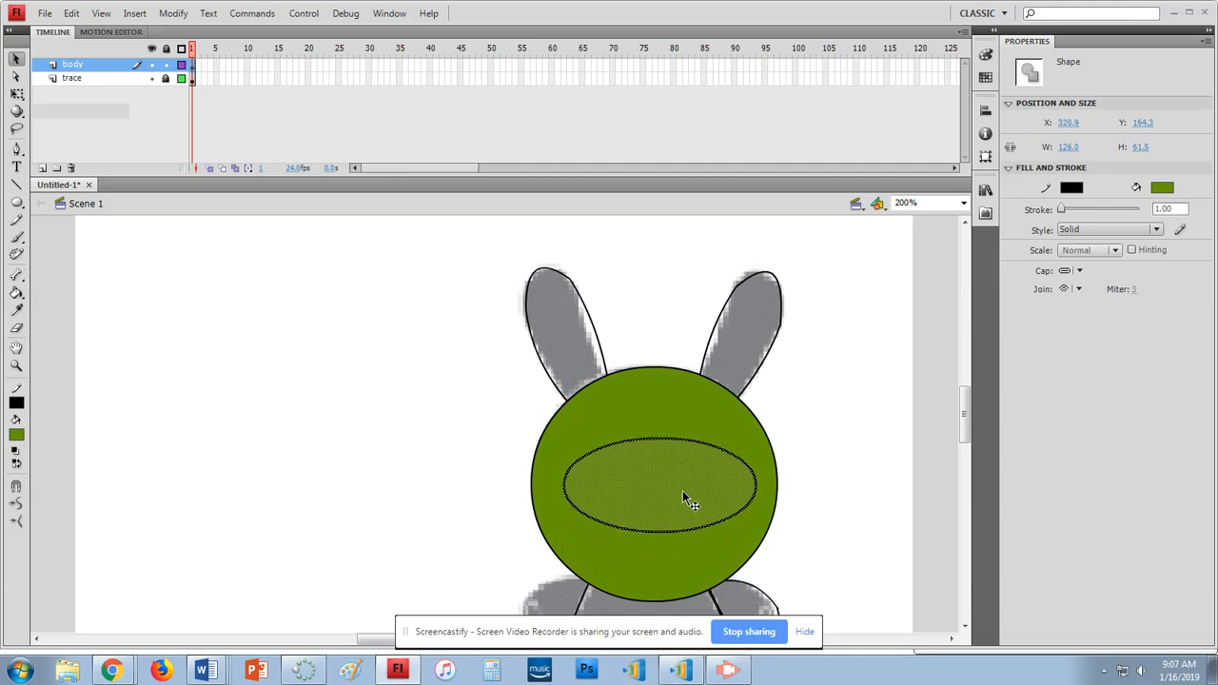
click(299, 441)
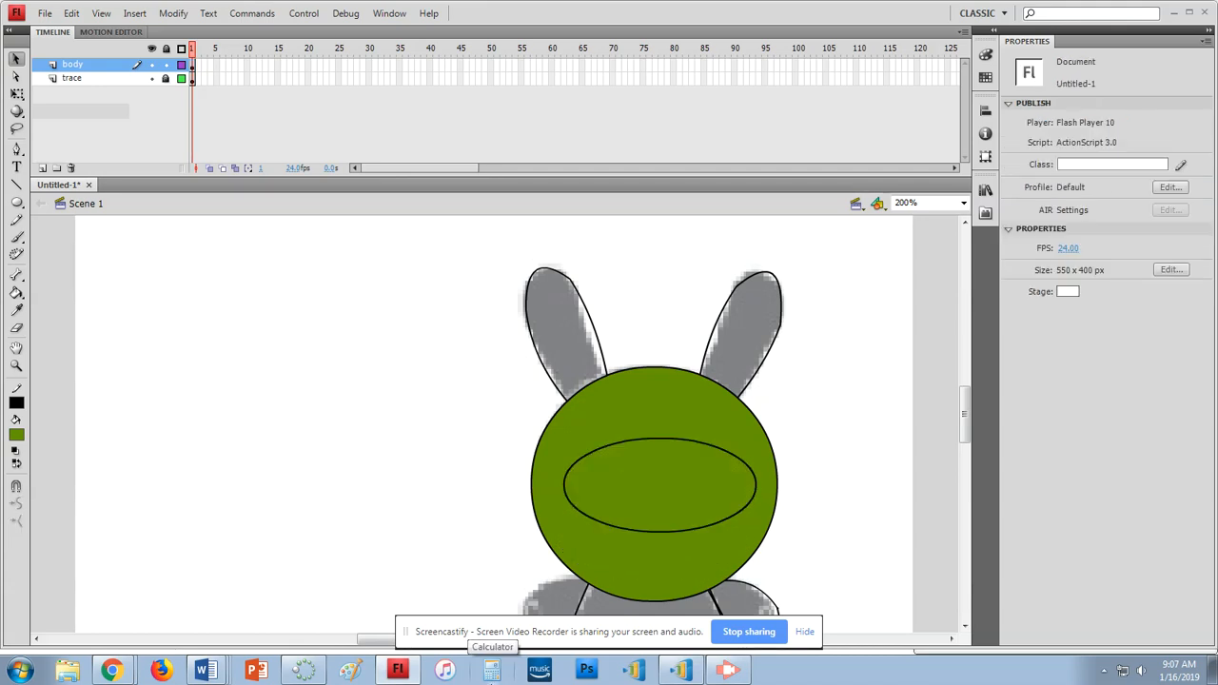
Drag the inner oval's fill down and left, leaving a grey crescent across the face
click(668, 500)
drag(657, 488, 631, 520)
click(902, 571)
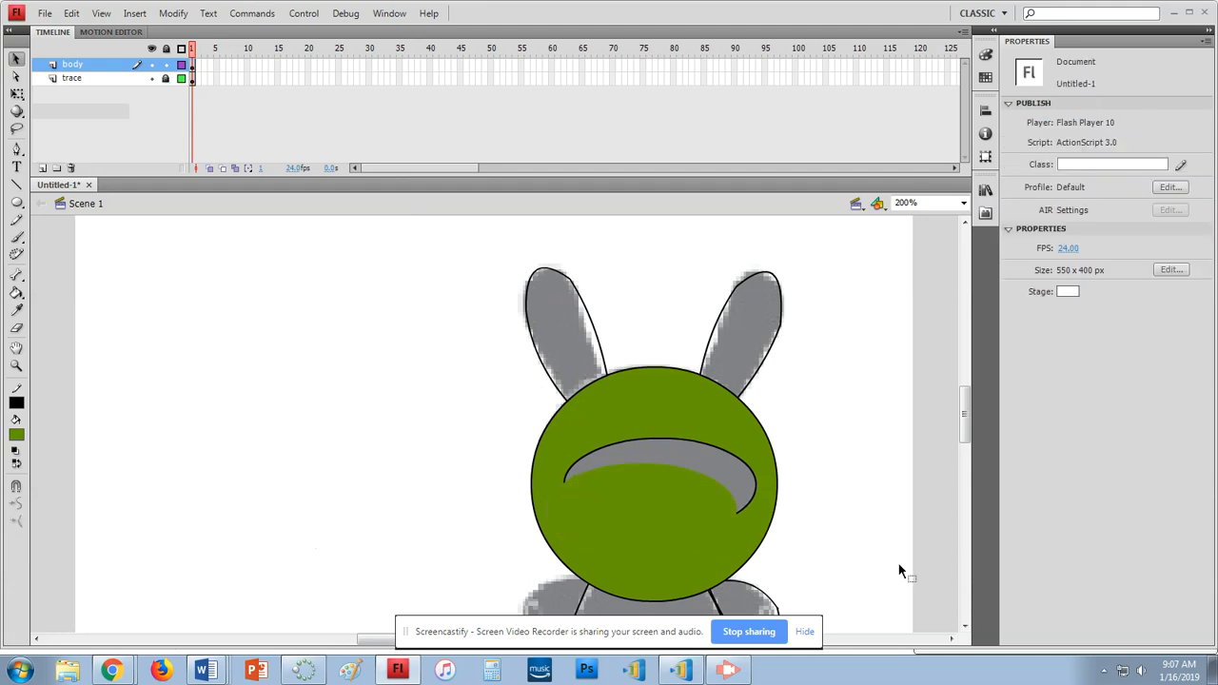
Drag the green head shape around, shifting it up-left and then down-right
click(661, 514)
drag(675, 538, 641, 493)
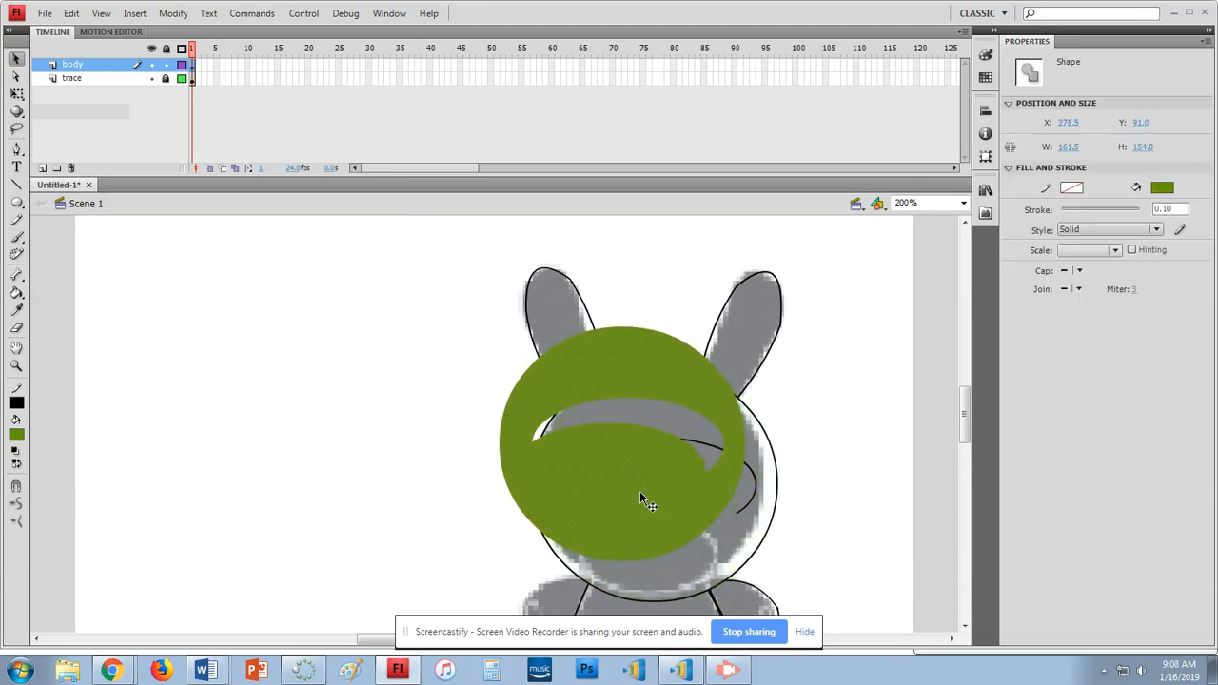
click(466, 415)
drag(538, 395, 629, 436)
click(424, 461)
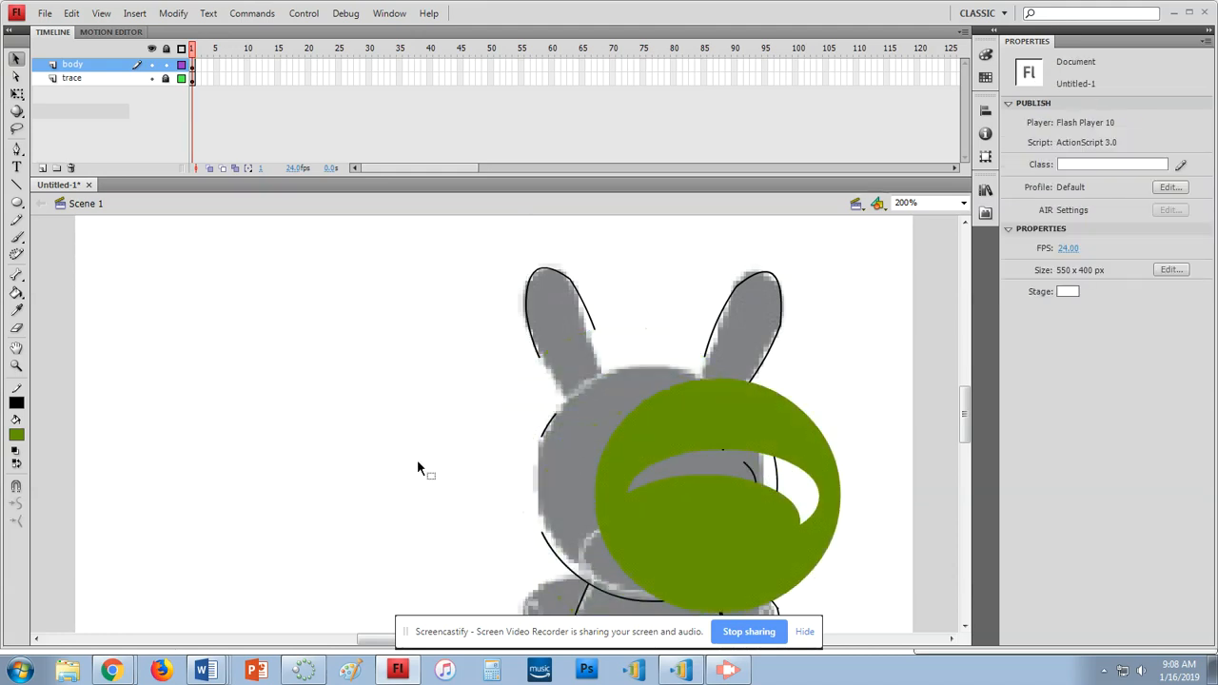
scroll(571, 495, down, 2)
drag(740, 530, 666, 552)
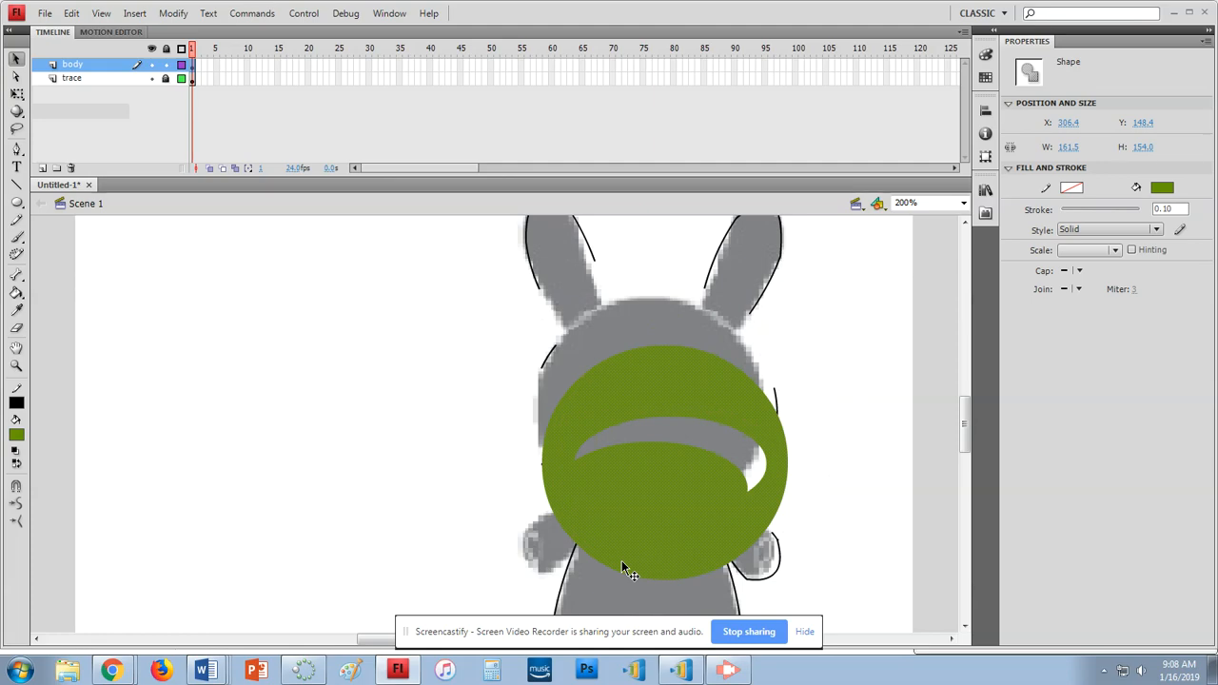
Undo the stray moves and lower the intact inner face oval to Y 196.3
key(ctrl+z)
key(ctrl+z)
key(ctrl+z)
key(ctrl+z)
key(ctrl+z)
key(ctrl+z)
key(ctrl+z)
key(ctrl+z)
key(ctrl+z)
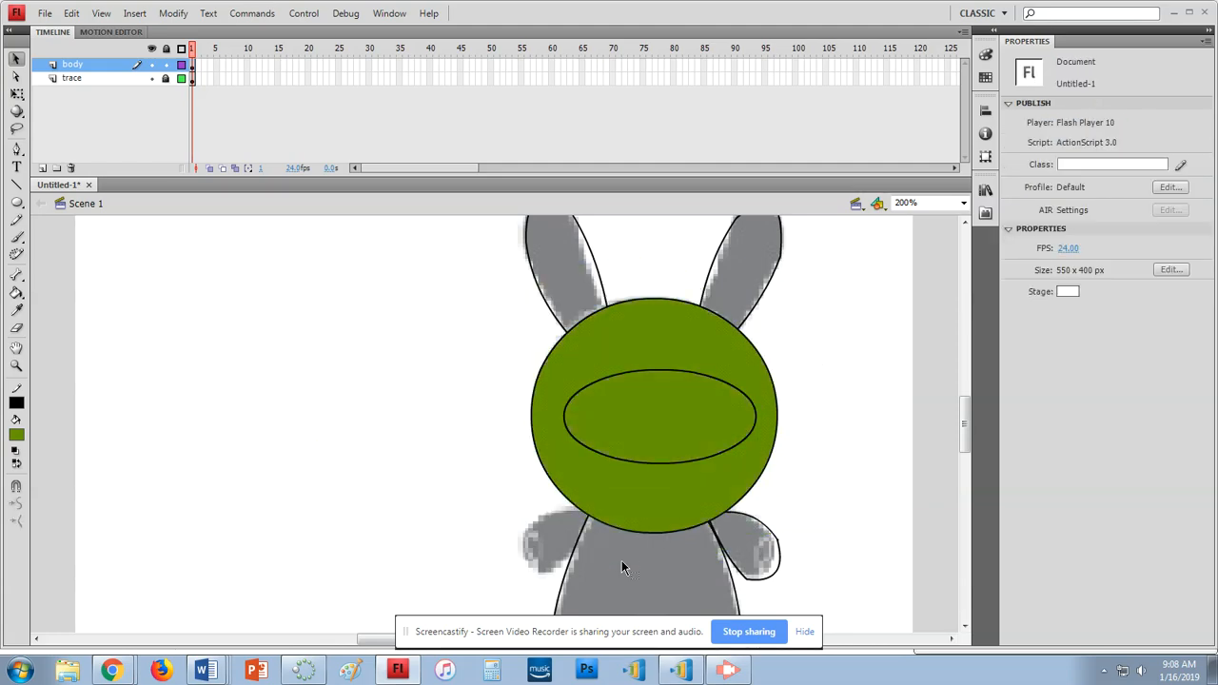
key(ctrl+z)
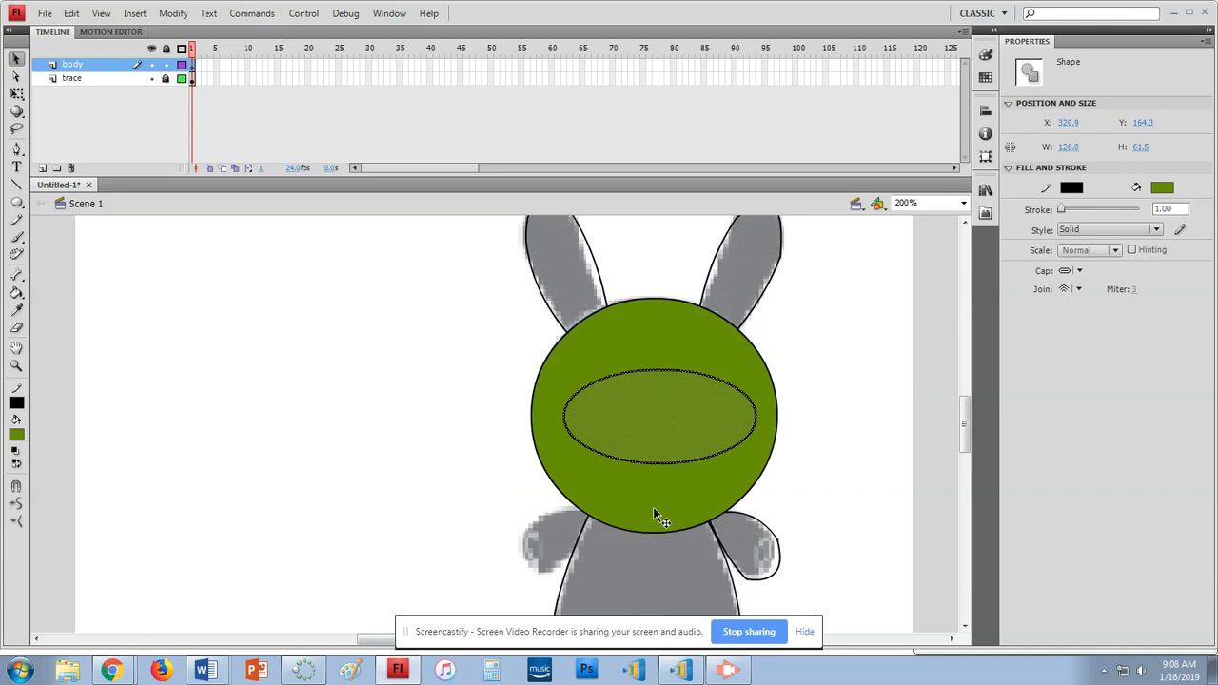
drag(649, 426, 640, 471)
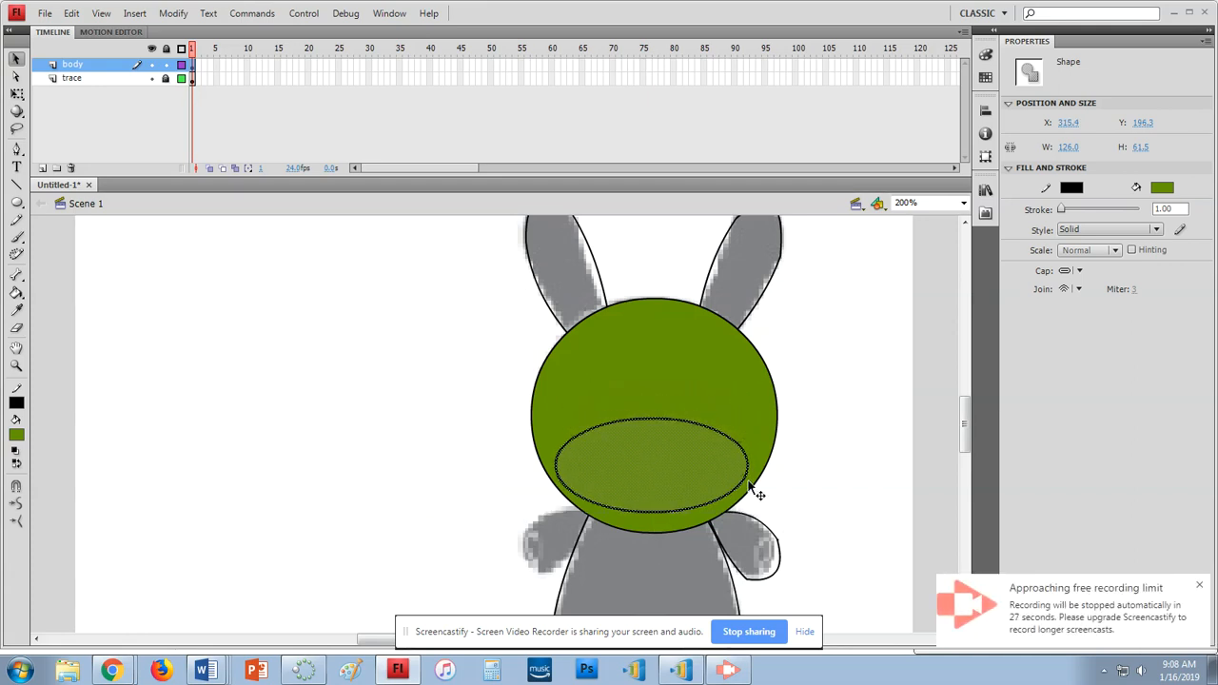
click(849, 484)
scroll(829, 462, down, 4)
scroll(826, 464, up, 3)
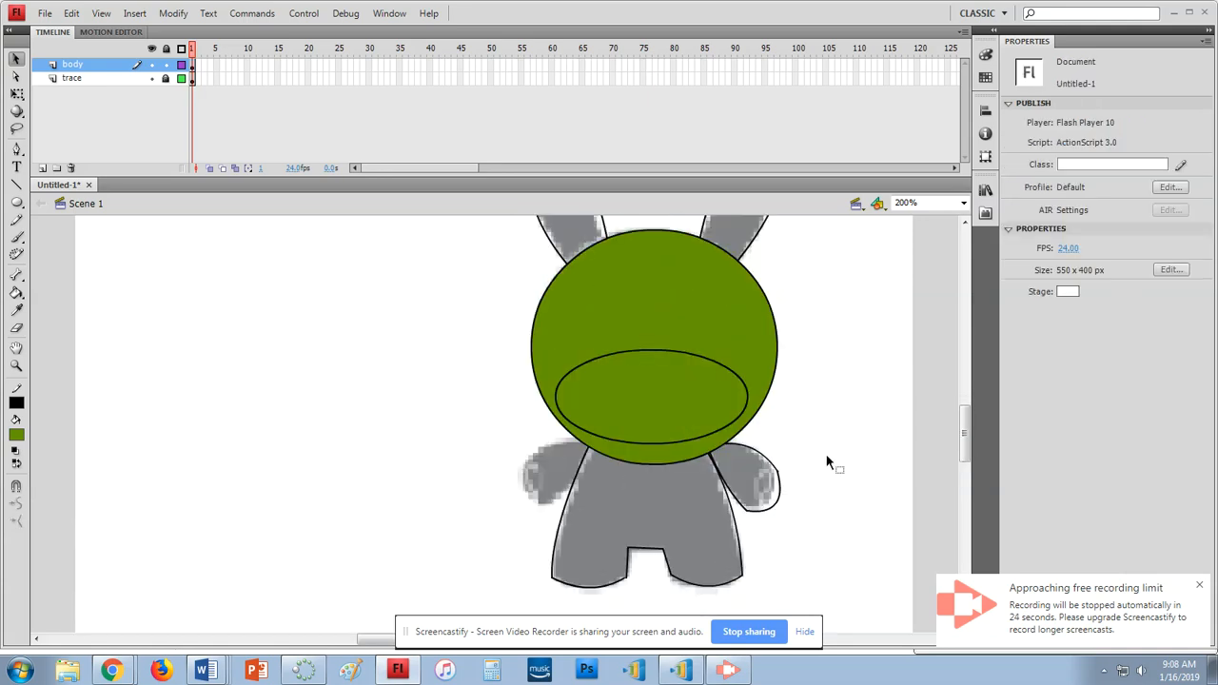
scroll(826, 463, up, 1)
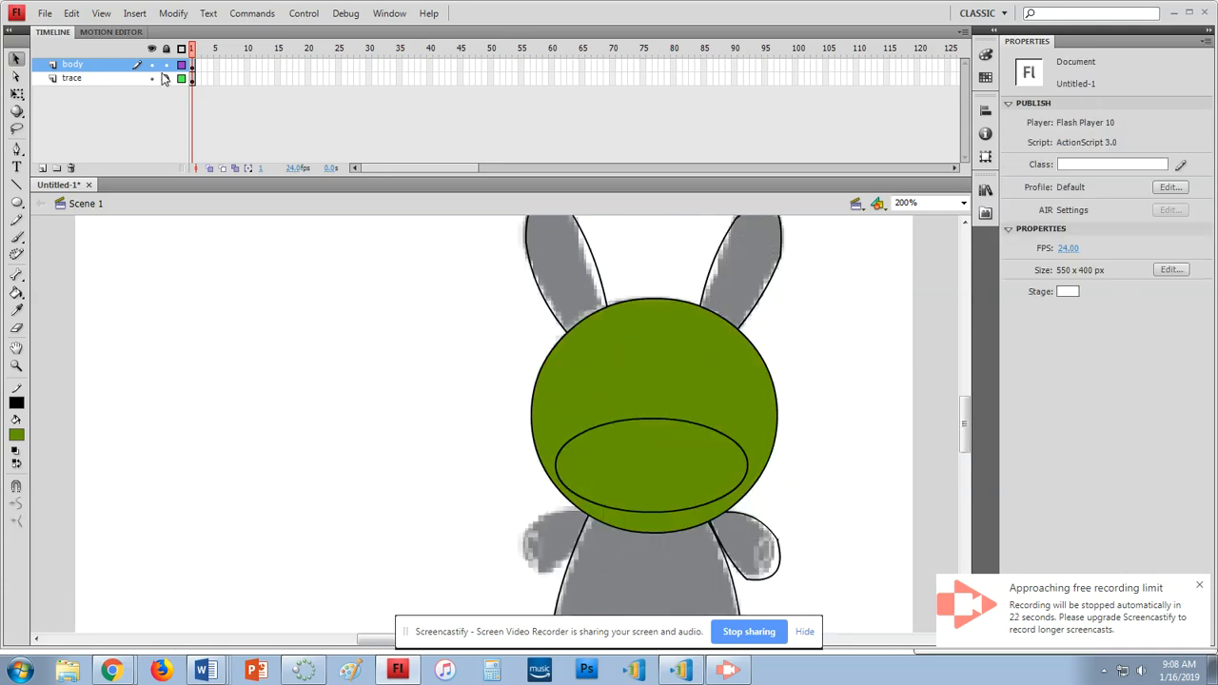
Start Save As and browse the network home drive into the web design class folder
click(44, 14)
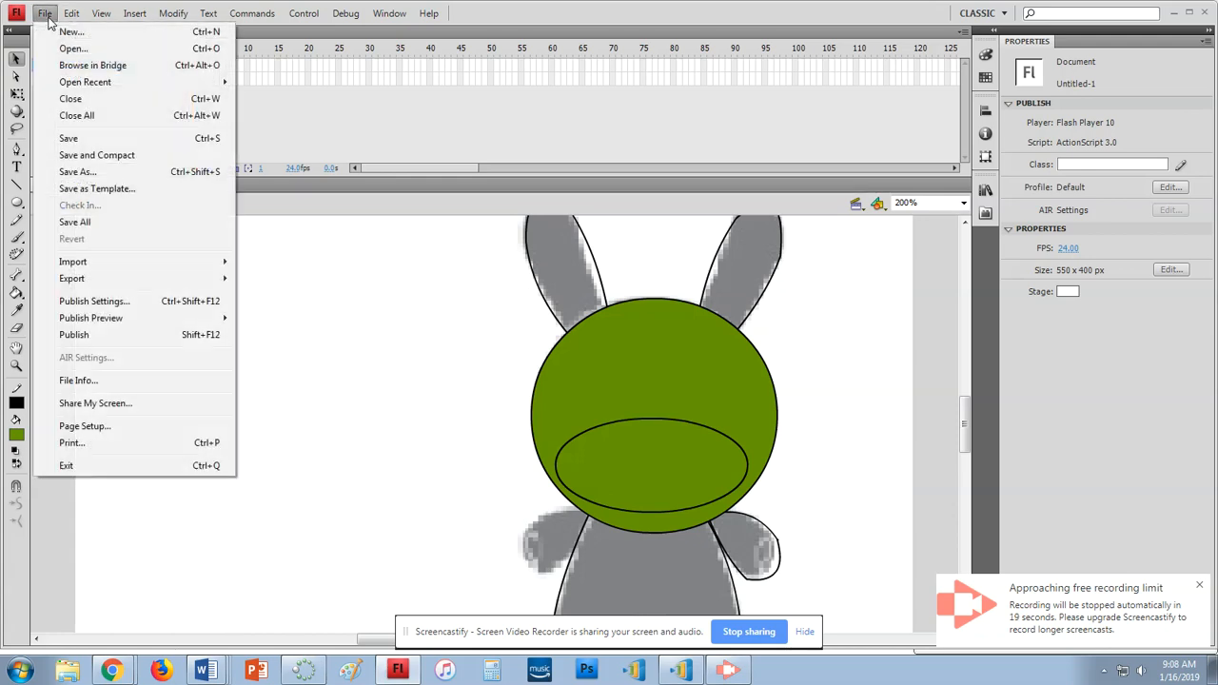
click(89, 171)
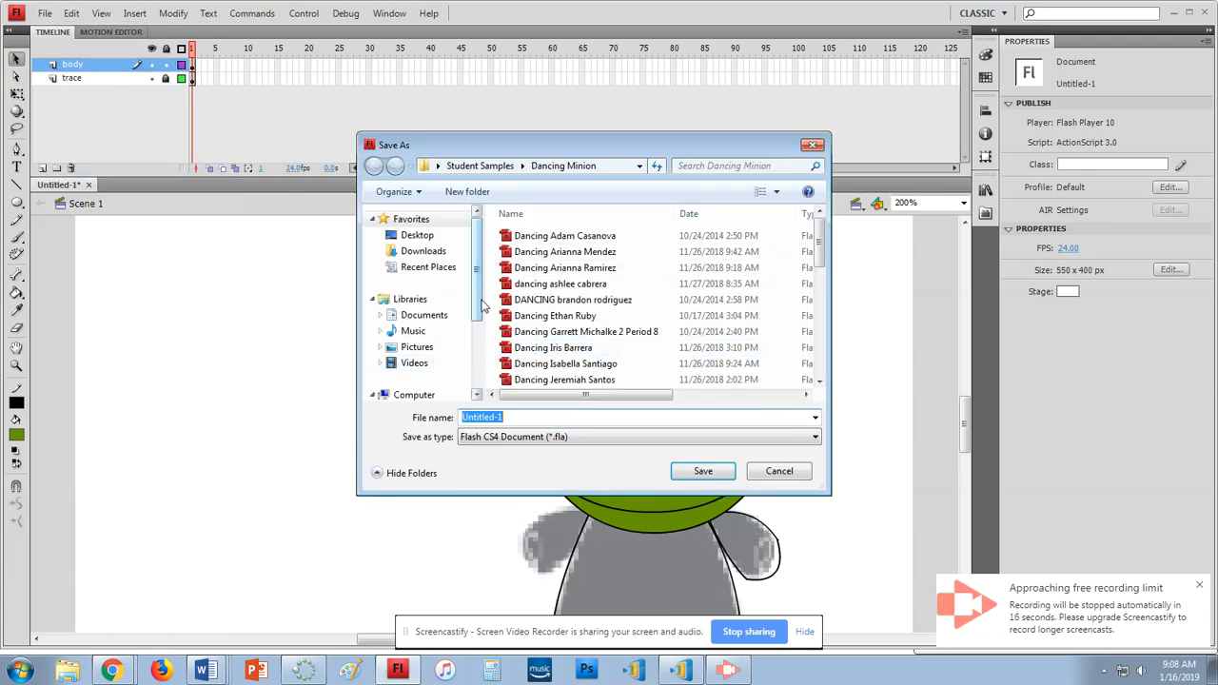
scroll(428, 314, down, 3)
click(451, 356)
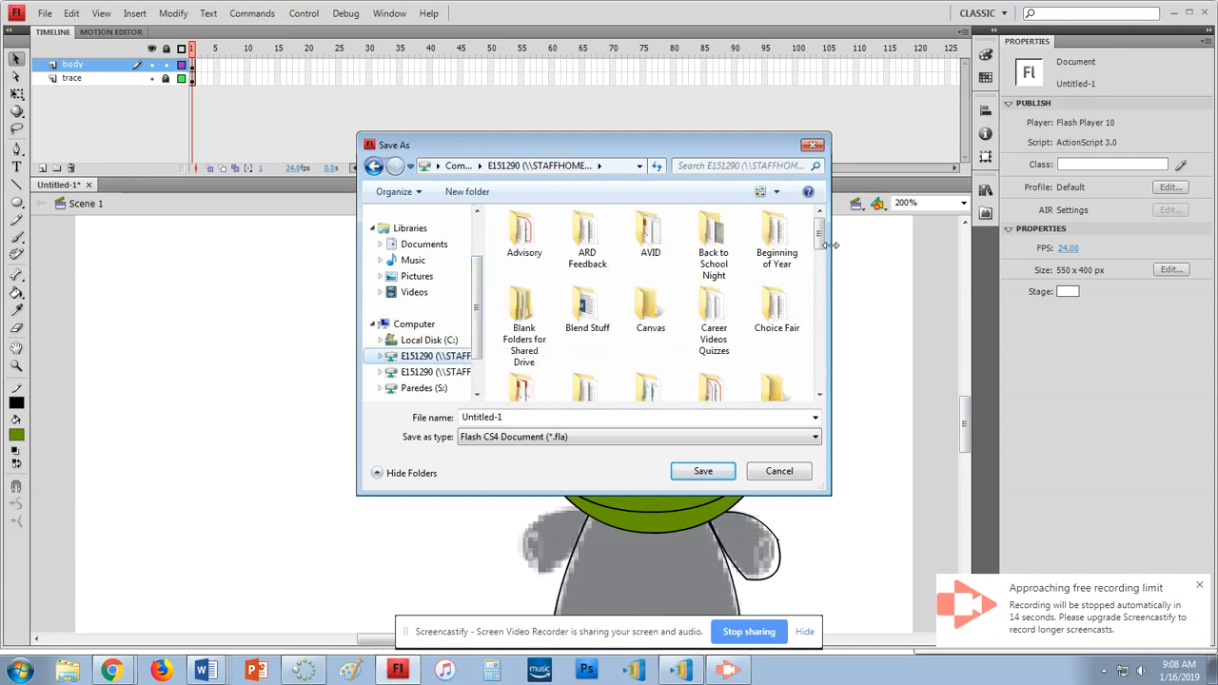
drag(821, 238, 821, 275)
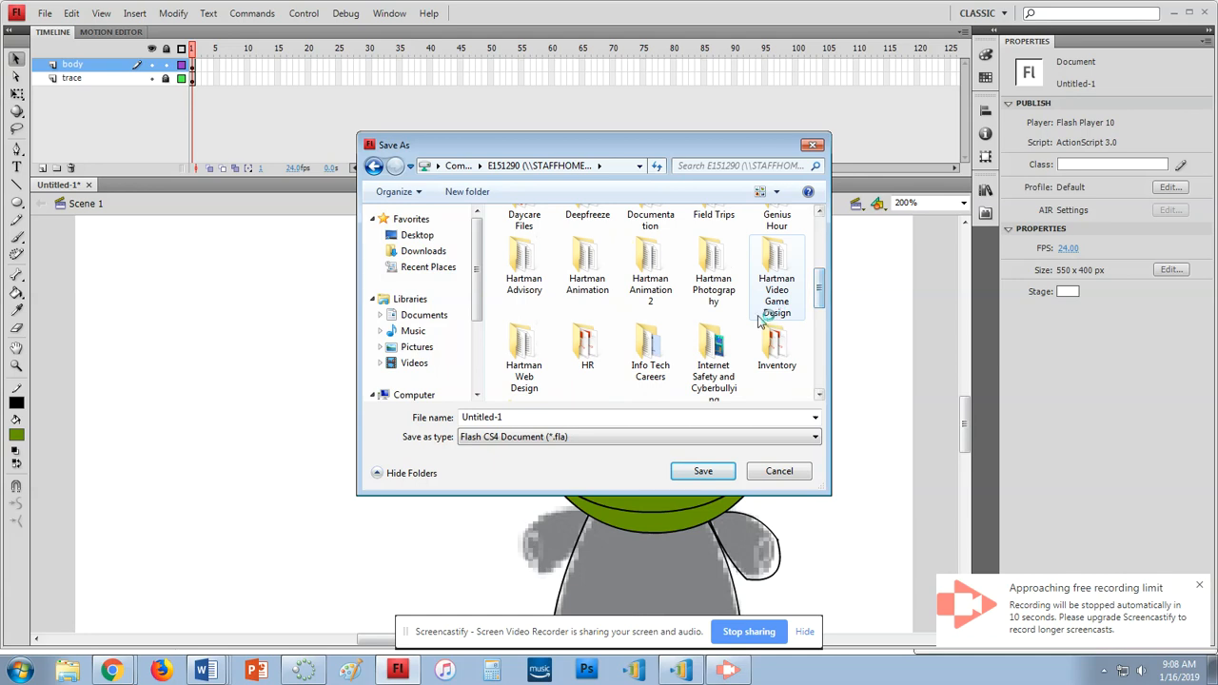
double_click(523, 335)
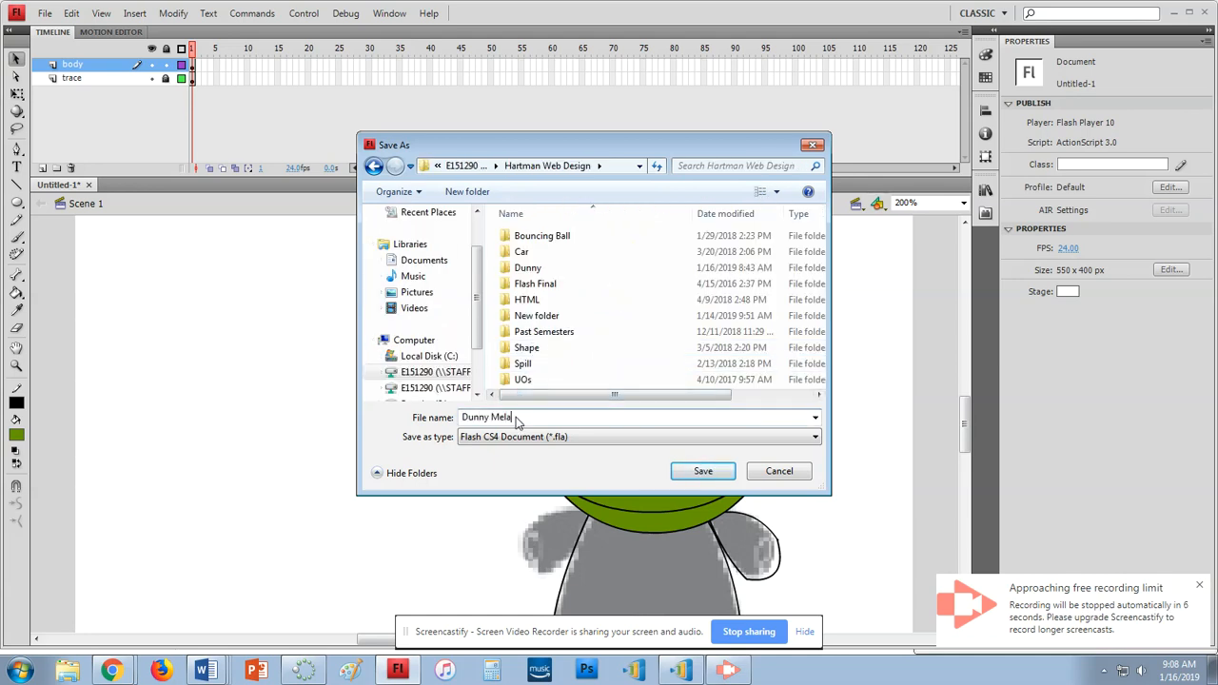
Enter a file name of 'Dunny' plus the student's name and open the Dunny folder
double_click(565, 269)
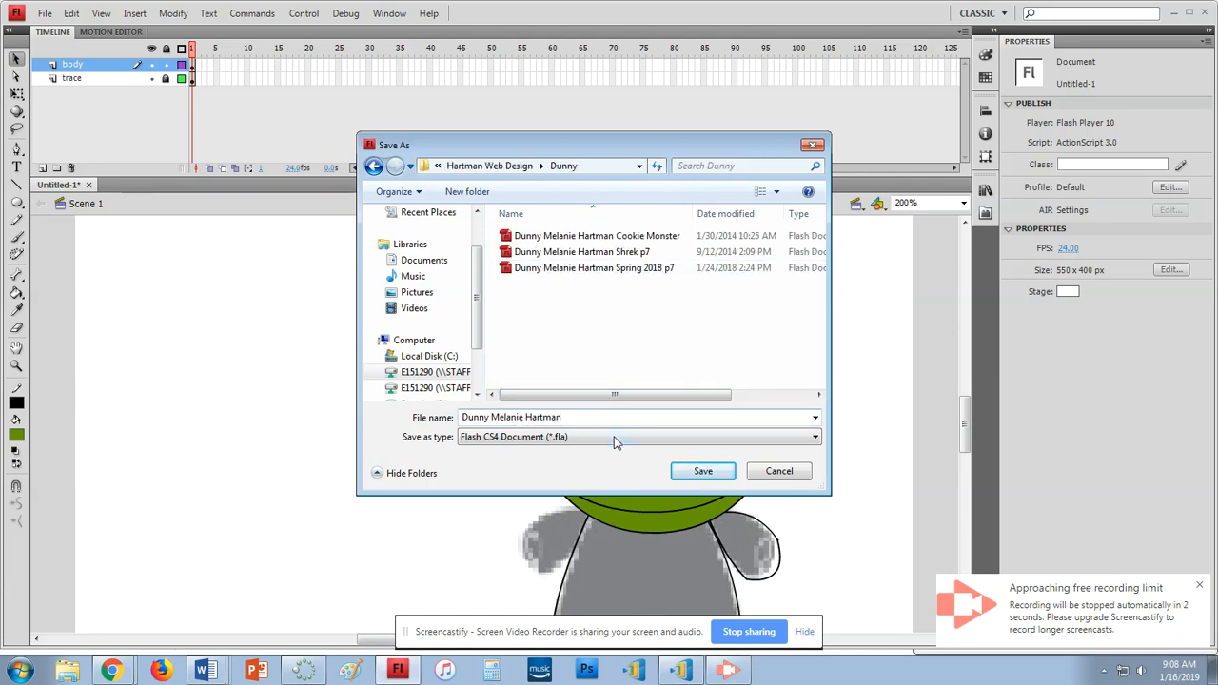
click(585, 418)
click(585, 419)
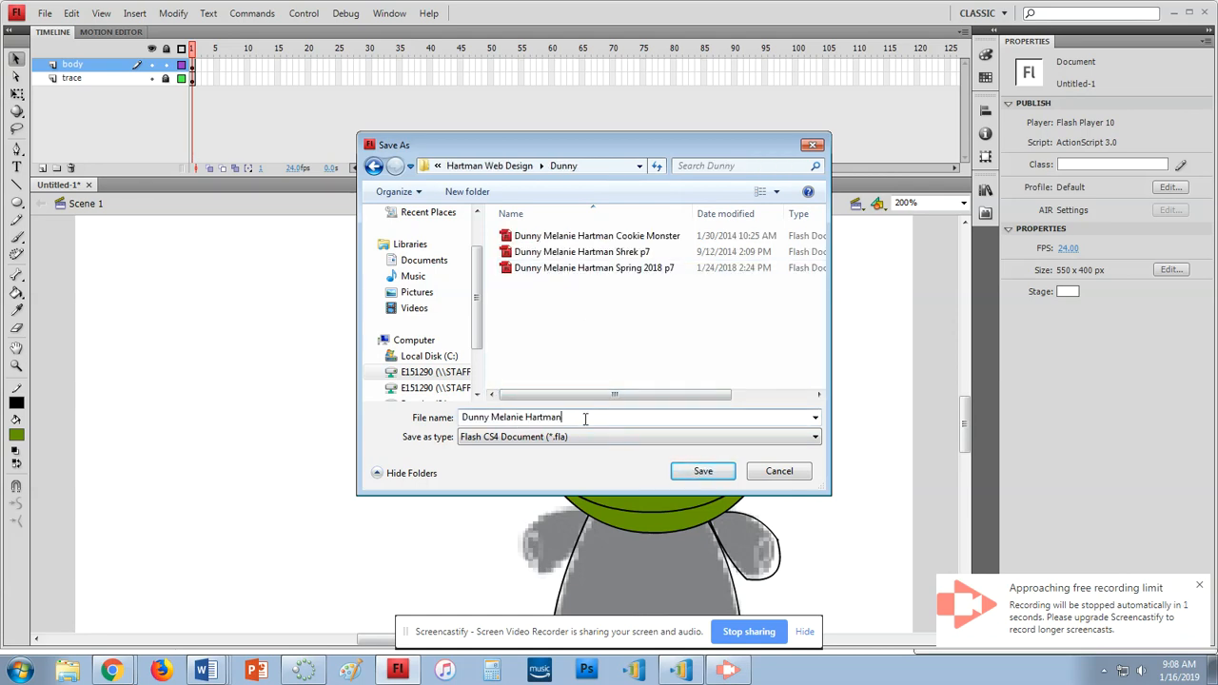